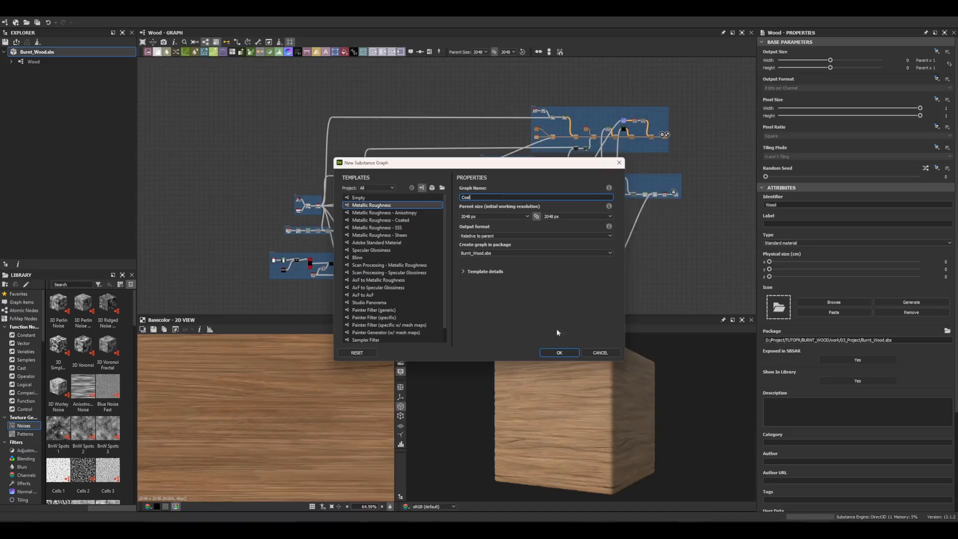
Create the Coal graph in the Burnt_Wood package from the Metallic Roughness template, with a 2048 px parent size.
left_click(556, 352)
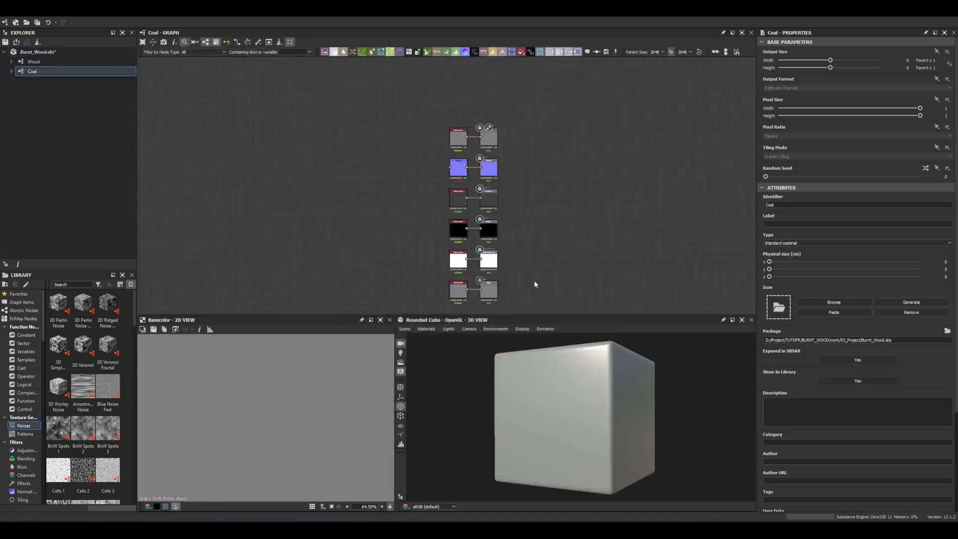
scroll(376, 219, "down", 2)
middle_click_drag(384, 216, 459, 192)
scroll(300, 387, "down", 7)
scroll(301, 388, "up", 1)
scroll(300, 390, "down", 1)
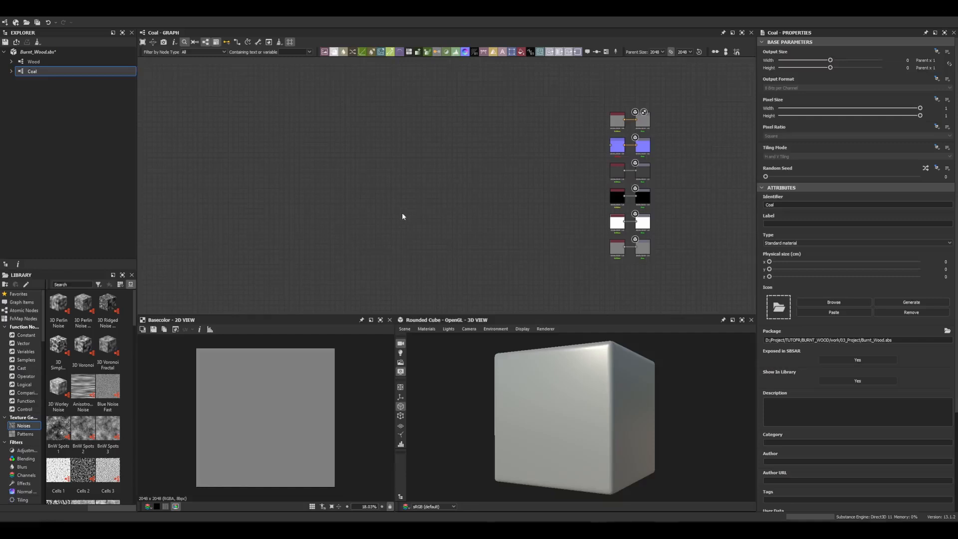
Switch to the Burnt_Wood reference board and examine the crack patterns in the charred wood photos.
left_click_drag(331, 218, 308, 220)
left_click_drag(957, 92, 407, 53)
middle_click_drag(538, 271, 687, 254)
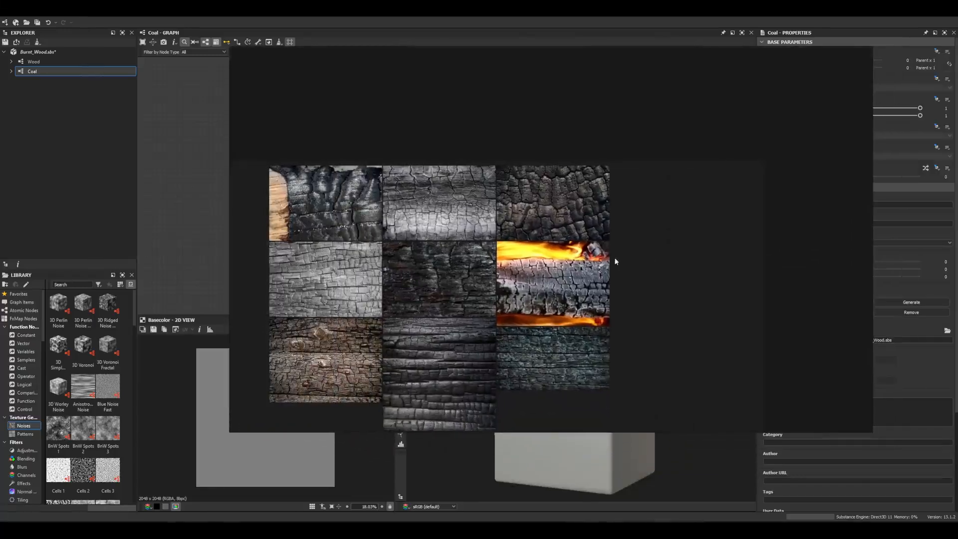
middle_click_drag(292, 300, 342, 267)
scroll(399, 222, "up", 8)
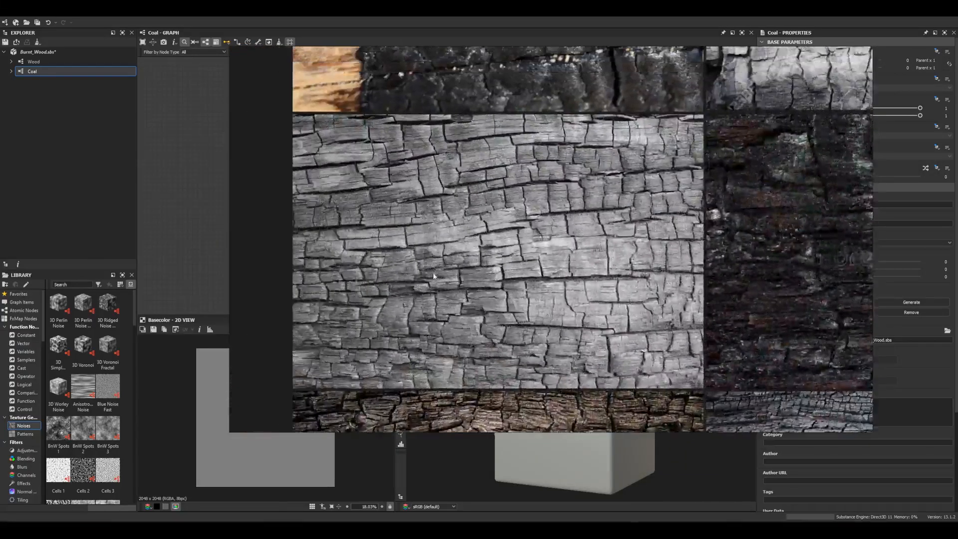
scroll(492, 239, "down", 6)
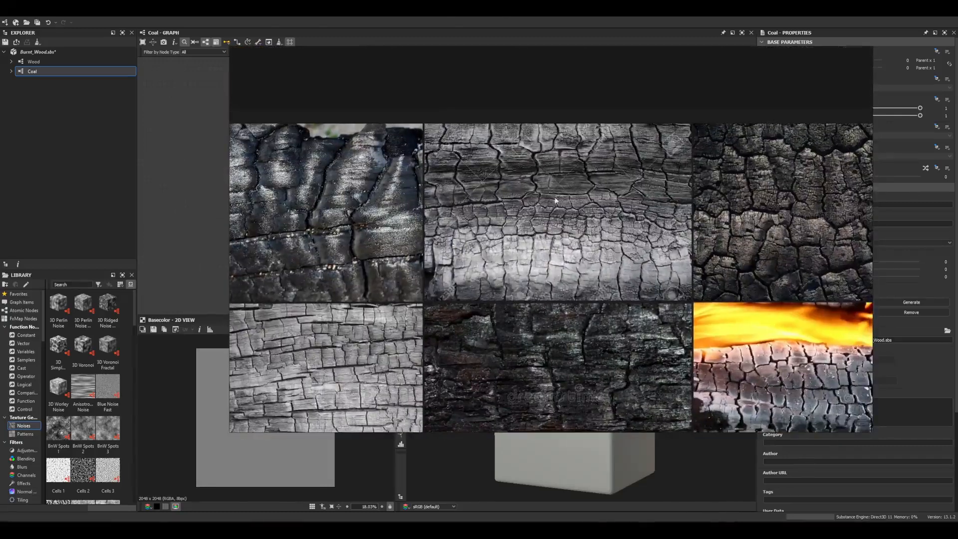
scroll(666, 289, "up", 5)
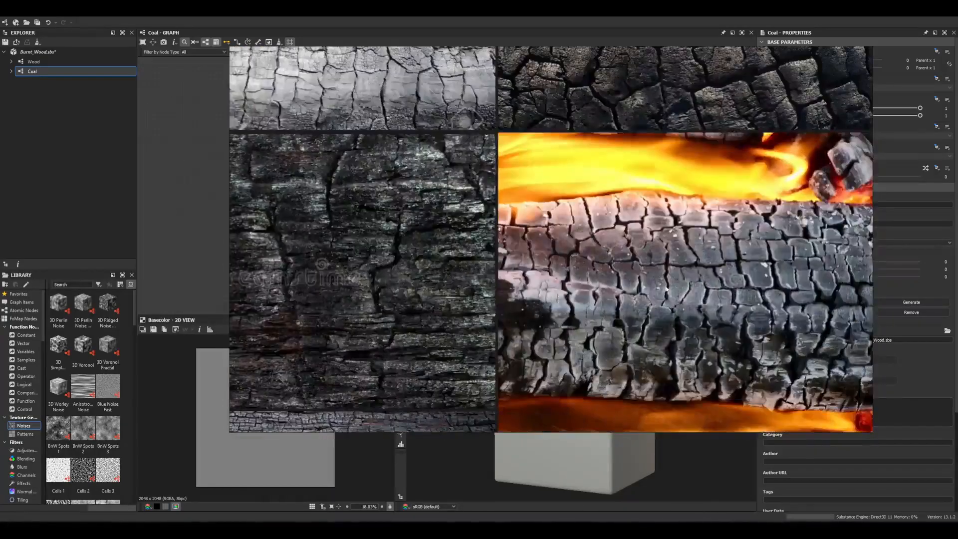
scroll(626, 330, "down", 4)
middle_click_drag(626, 329, 574, 325)
scroll(574, 324, "up", 5)
middle_click_drag(617, 260, 519, 257)
scroll(576, 267, "up", 2)
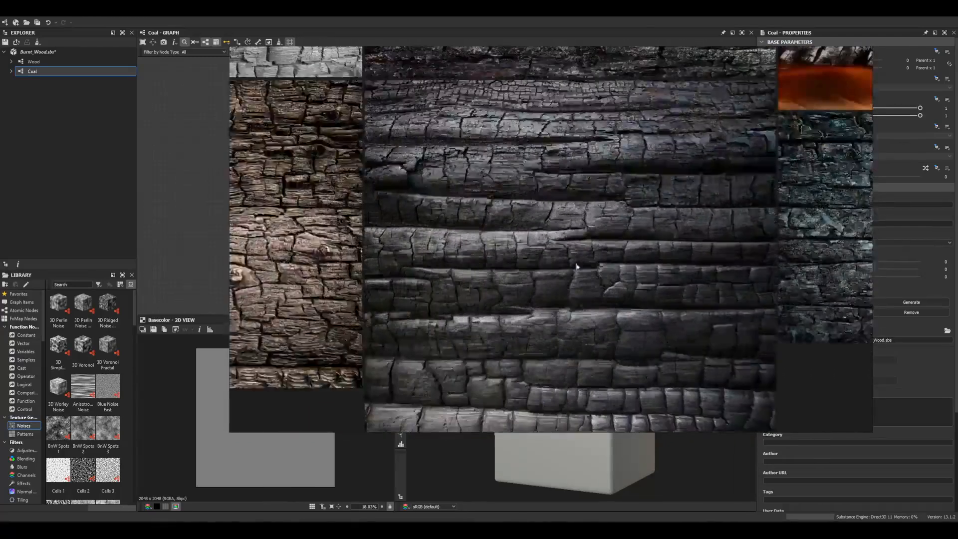
scroll(564, 337, "down", 5)
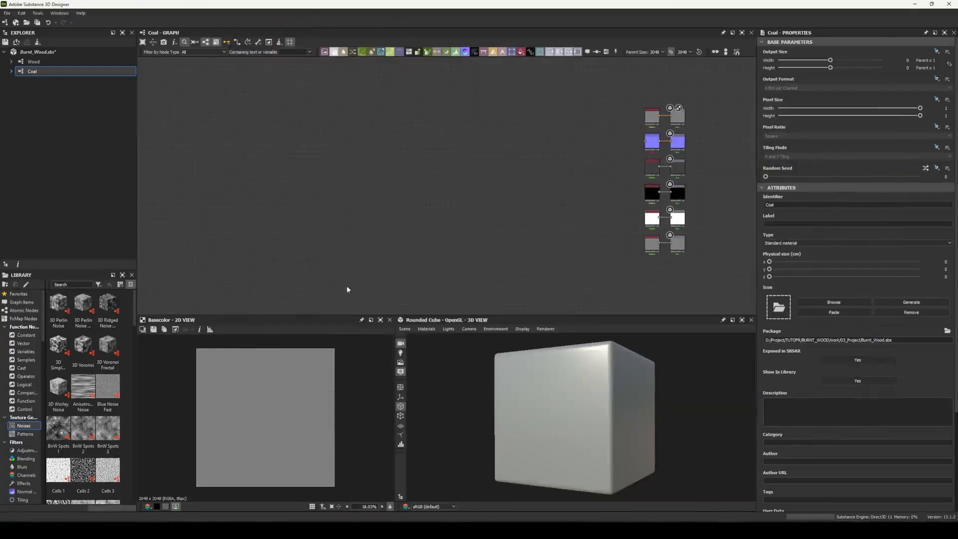
Add a Grunge Map 011 noise node from the library to the empty area of the Coal graph.
scroll(103, 364, "down", 4)
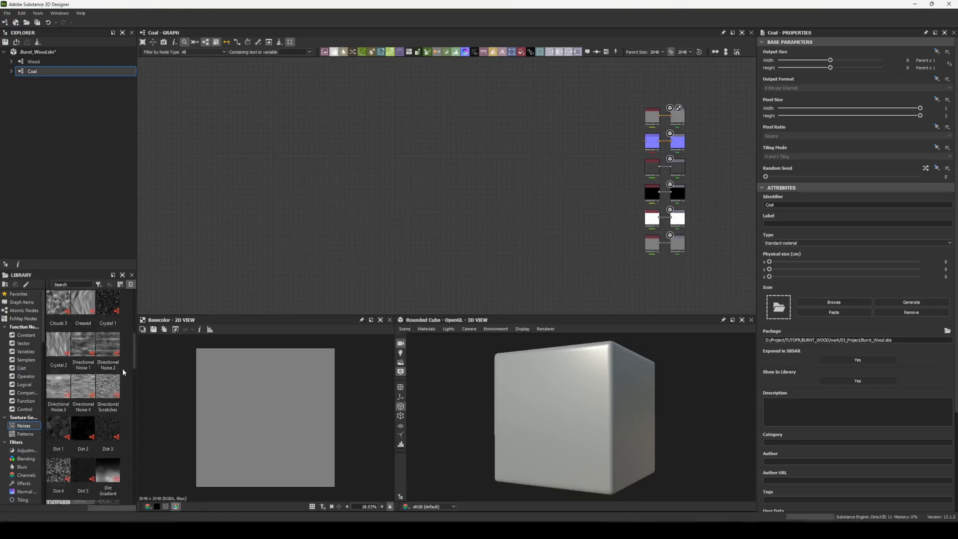
scroll(131, 408, "down", 1)
scroll(127, 452, "down", 1)
left_click_drag(83, 391, 411, 178)
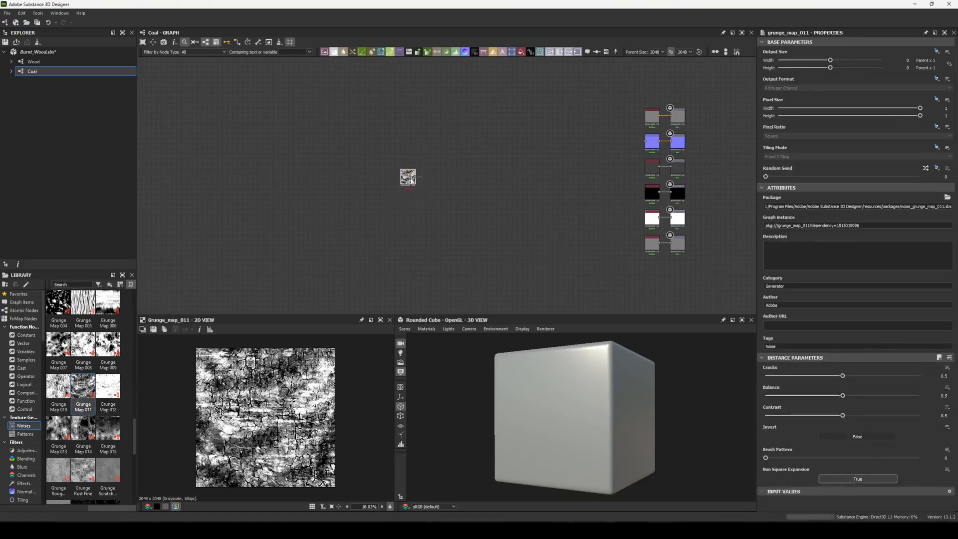
Enlarge the 2D view and examine the Grunge Map 011 crack pattern up close and as a whole.
scroll(411, 183, "up", 3)
scroll(220, 470, "up", 6)
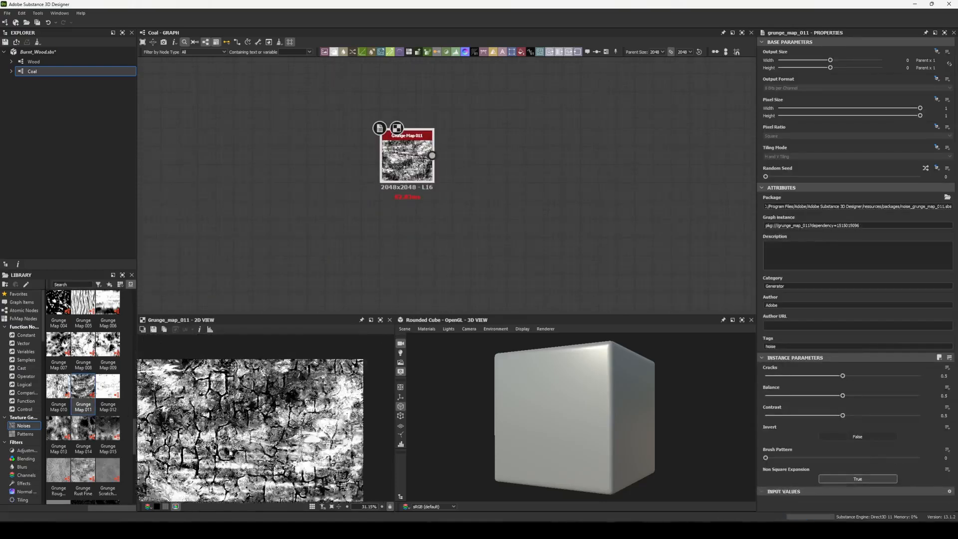
middle_click_drag(246, 358, 253, 368)
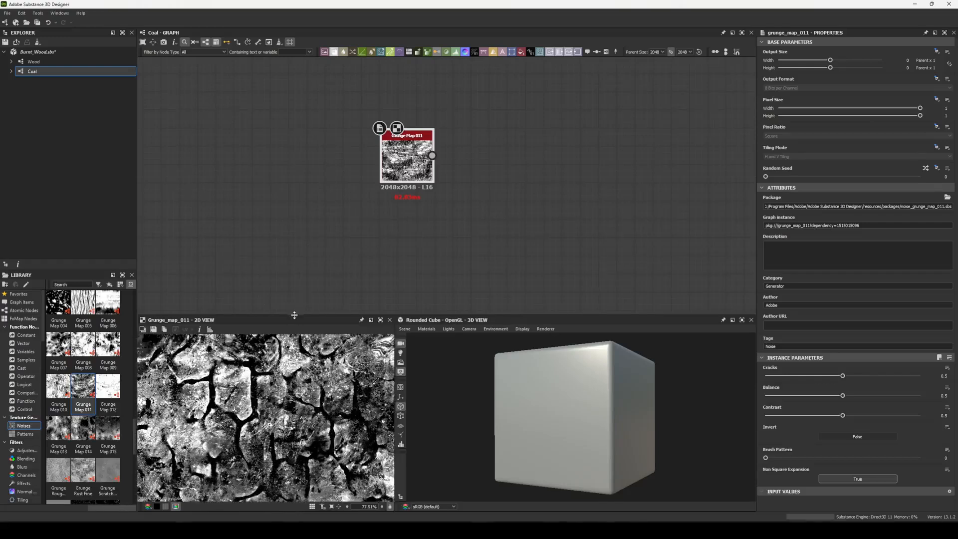
left_click_drag(294, 315, 295, 262)
scroll(254, 323, "down", 3)
scroll(252, 427, "up", 3)
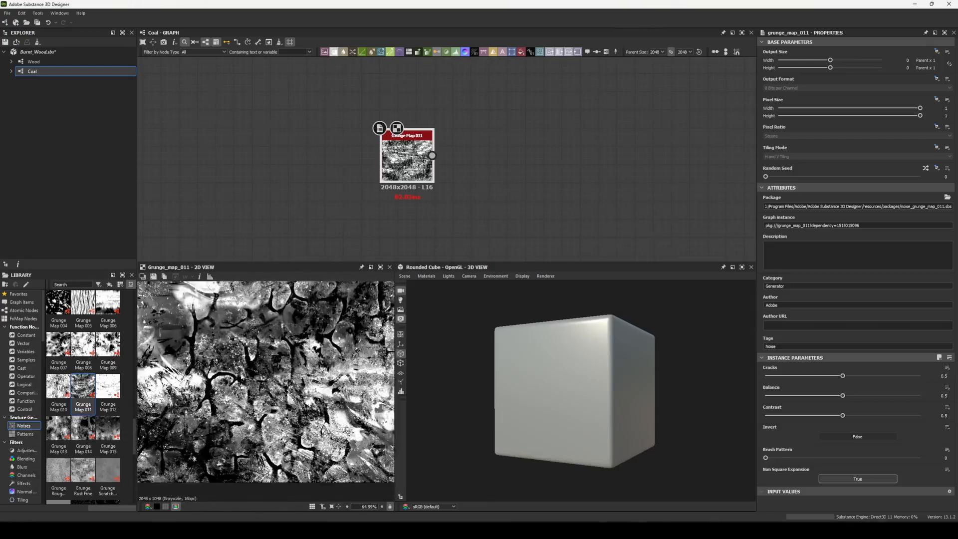
scroll(305, 409, "down", 3)
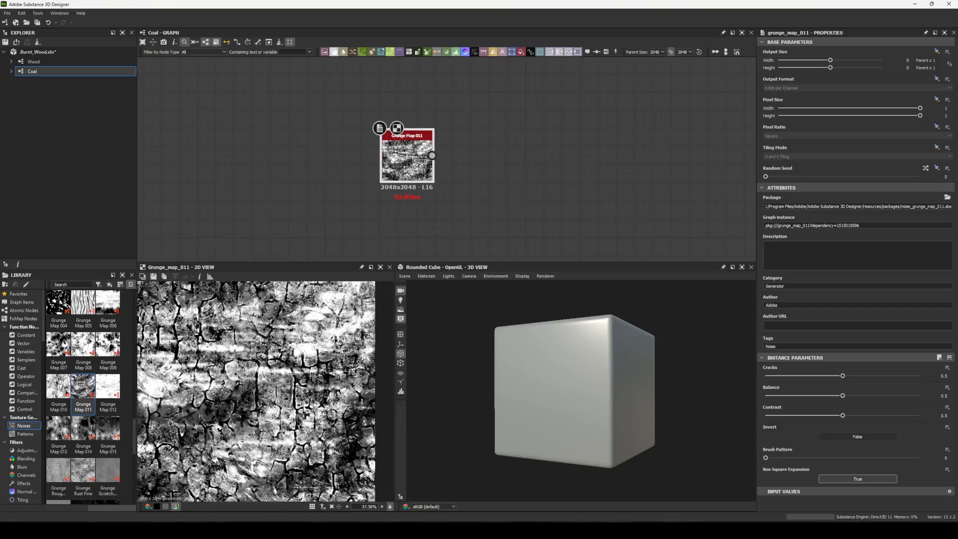
scroll(264, 391, "down", 2)
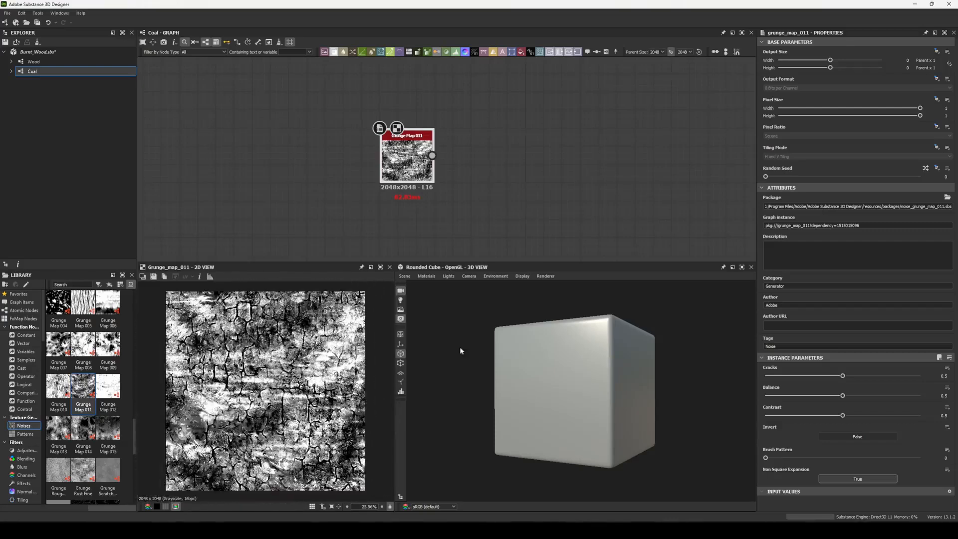
Open the reference graph of the Grunge Map 011 node, loading the package that contains it.
right_click(403, 162)
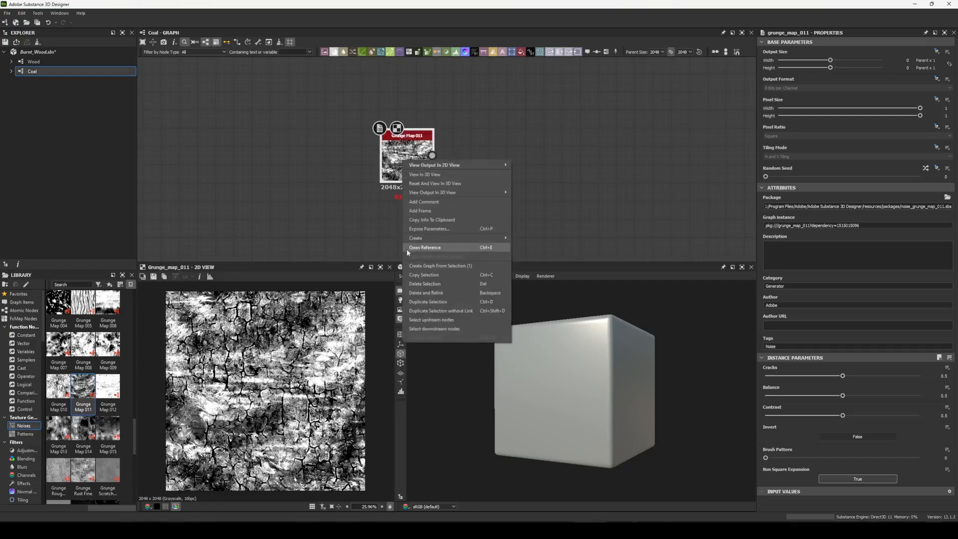
left_click(437, 249)
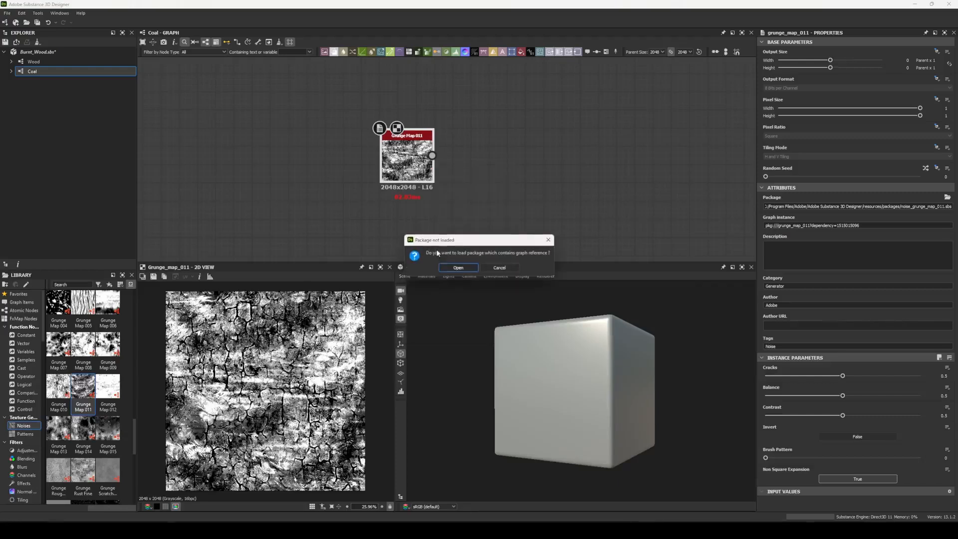
left_click(458, 268)
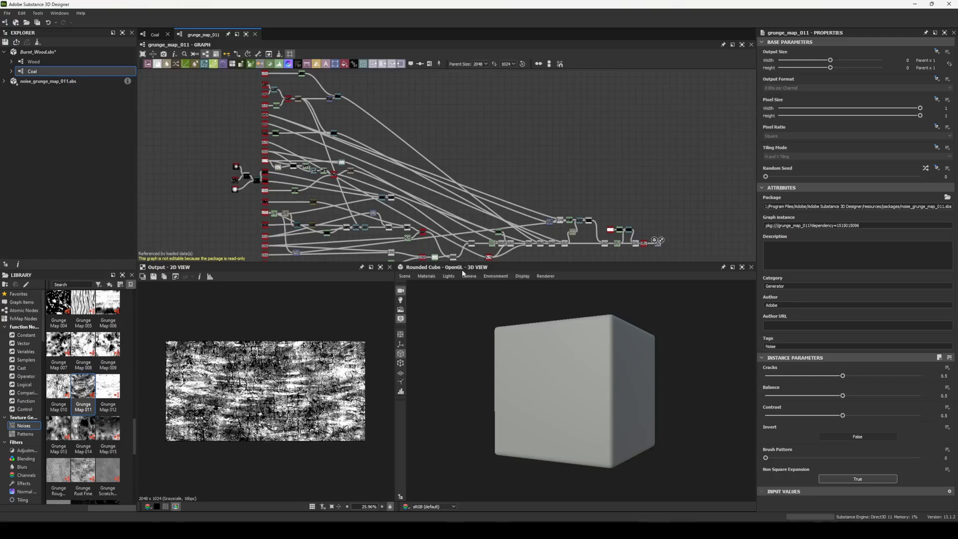
Examine the overall node network of the grunge map graph and its final output texture.
scroll(208, 187, "down", 2)
middle_click_drag(248, 194, 310, 183)
scroll(552, 161, "down", 1)
left_click_drag(534, 120, 279, 247)
left_click(580, 242)
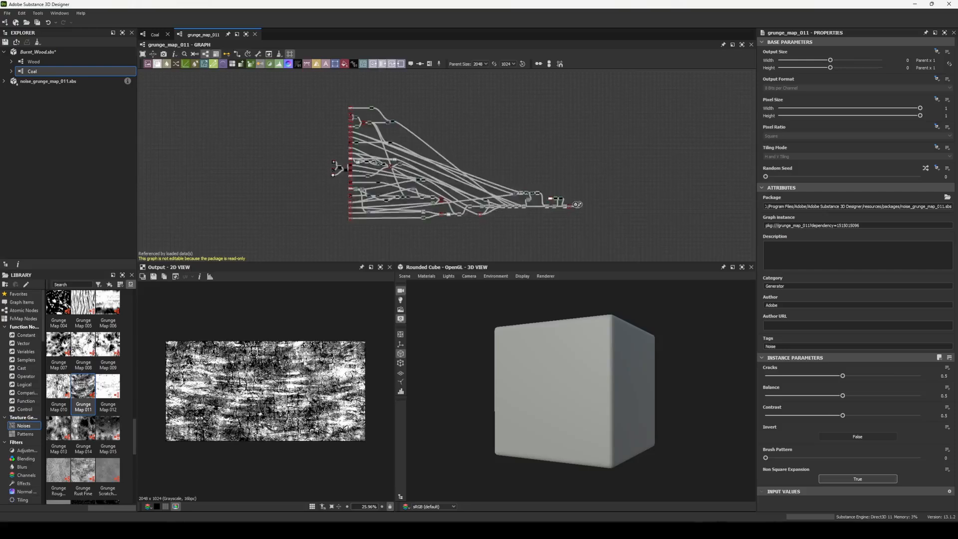
scroll(272, 410, "up", 6)
middle_click_drag(290, 382, 281, 406)
scroll(281, 406, "down", 2)
scroll(618, 210, "up", 8)
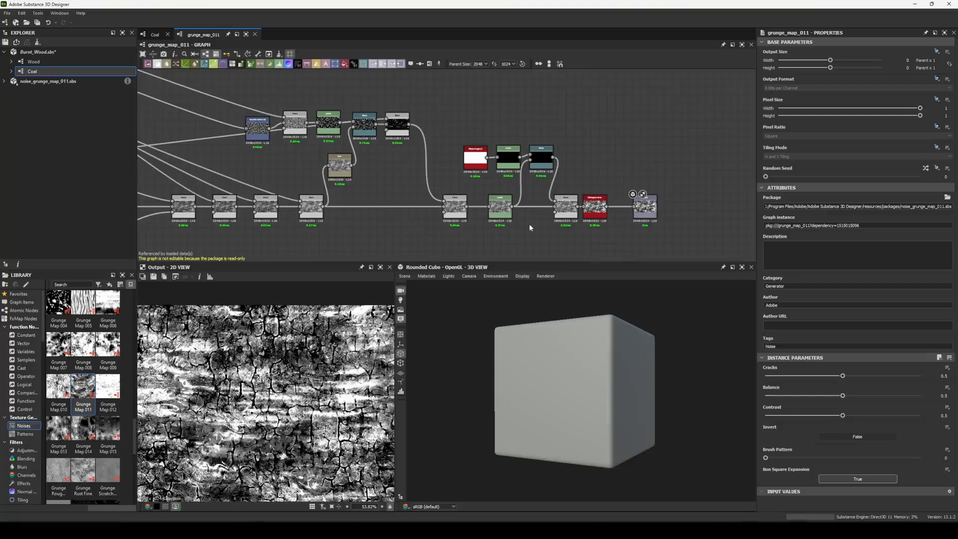
Preview the intermediate results of the Blend nodes along the grunge map's main chain.
middle_click_drag(549, 201, 597, 196)
scroll(597, 196, "down", 3)
middle_click_drag(337, 225, 340, 248)
scroll(459, 222, "up", 4)
double_click(445, 204)
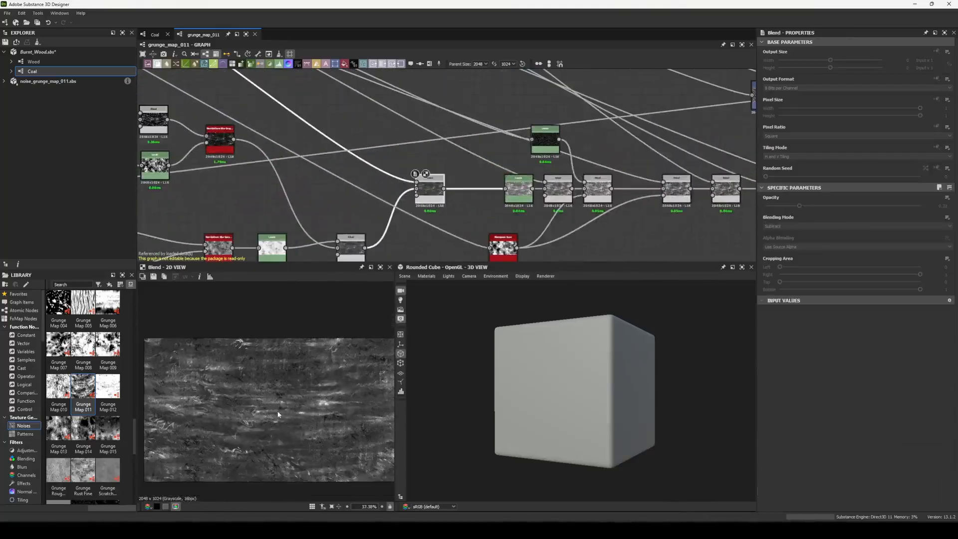
double_click(597, 189)
scroll(260, 410, "up", 1)
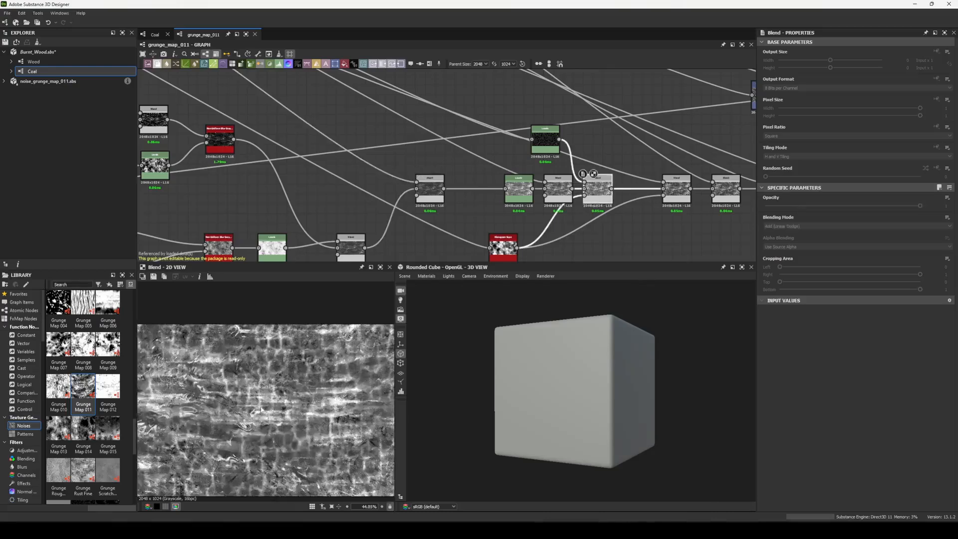
scroll(629, 192, "down", 2)
middle_click_drag(629, 193, 399, 202)
double_click(539, 200)
scroll(281, 384, "down", 1)
scroll(281, 384, "up", 1)
scroll(459, 165, "up", 3)
double_click(390, 172)
scroll(284, 390, "up", 1)
scroll(284, 390, "down", 1)
scroll(262, 433, "down", 1)
middle_click_drag(263, 433, 207, 416)
Trace the cell-crack branch upstream, previewing the Non-Uniform Blur Grayscale node and the Levels node feeding it.
scroll(327, 201, "down", 3)
middle_click_drag(362, 189, 462, 217)
scroll(319, 169, "down", 1)
middle_click_drag(319, 169, 677, 300)
scroll(434, 201, "up", 5)
double_click(431, 195)
double_click(306, 219)
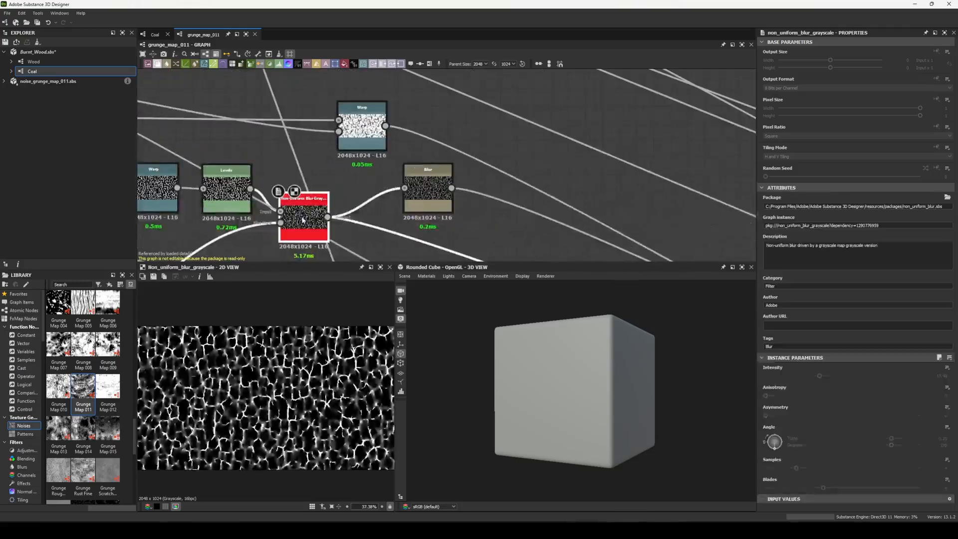
middle_click_drag(305, 219, 380, 187)
scroll(266, 394, "up", 3)
middle_click_drag(306, 198, 402, 192)
double_click(397, 154)
scroll(264, 409, "down", 4)
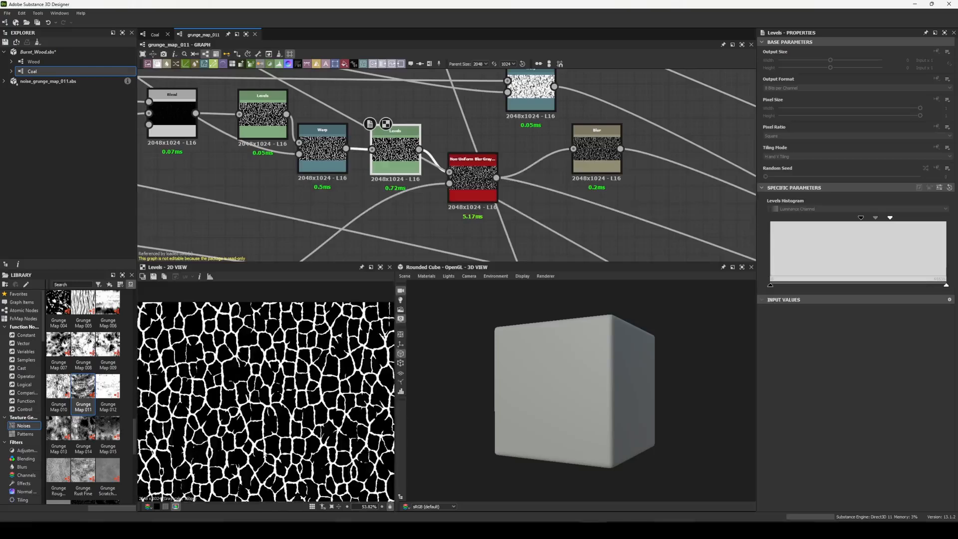
Preview the Warp node's crack lines and compare them with the burnt wood reference board.
middle_click_drag(232, 215, 371, 250)
left_click(402, 147)
double_click(468, 184)
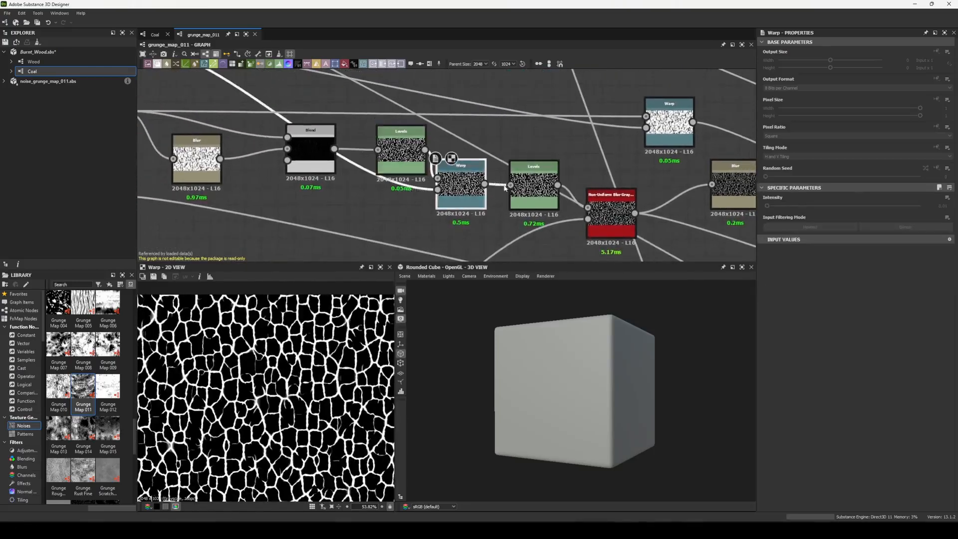
scroll(532, 187, "up", 3)
double_click(532, 191)
double_click(415, 185)
scroll(297, 419, "down", 1)
scroll(297, 419, "down", 1)
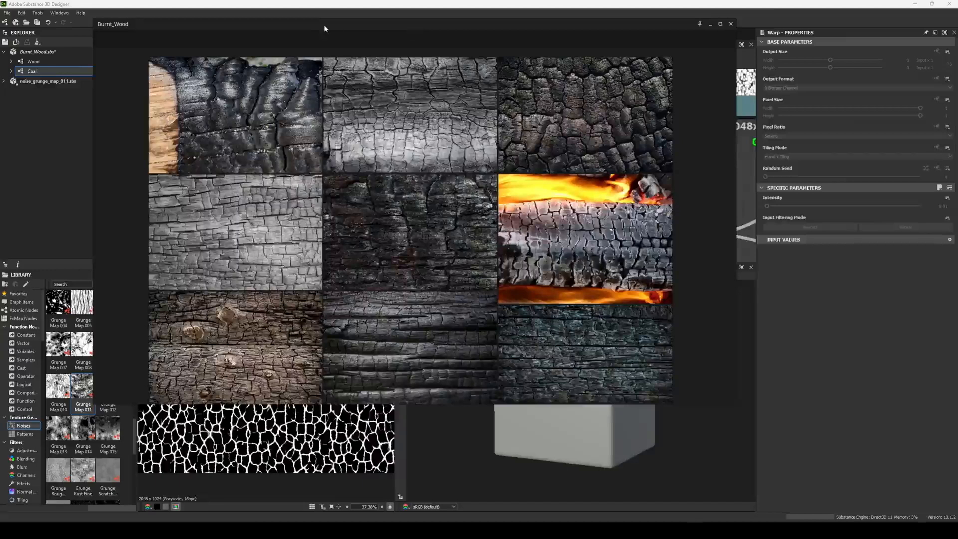
left_click_drag(325, 24, 1, 45)
Preview the Tile Generator at the start of the crack branch and the Blur node connected to it.
scroll(562, 175, "down", 5)
middle_click_drag(324, 168, 413, 193)
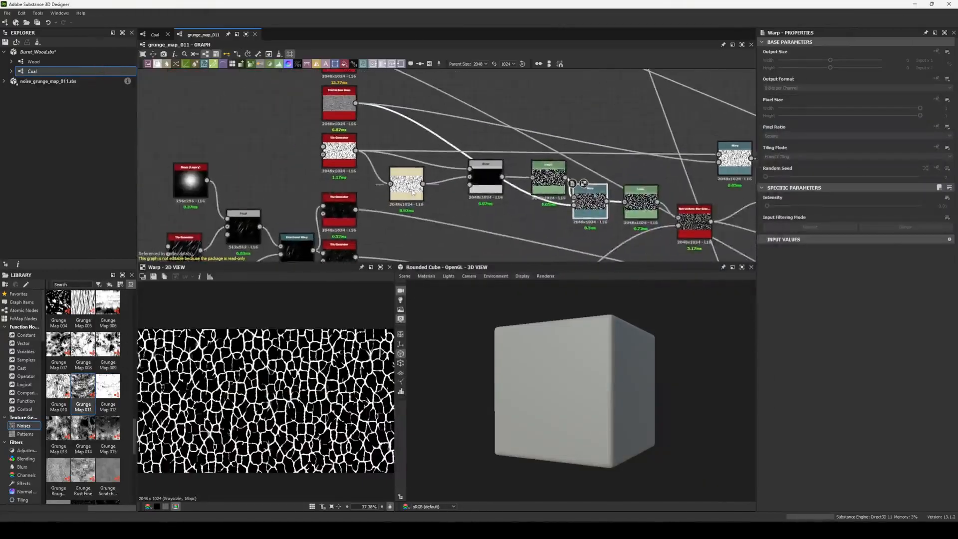
scroll(369, 172, "up", 3)
left_click(321, 150)
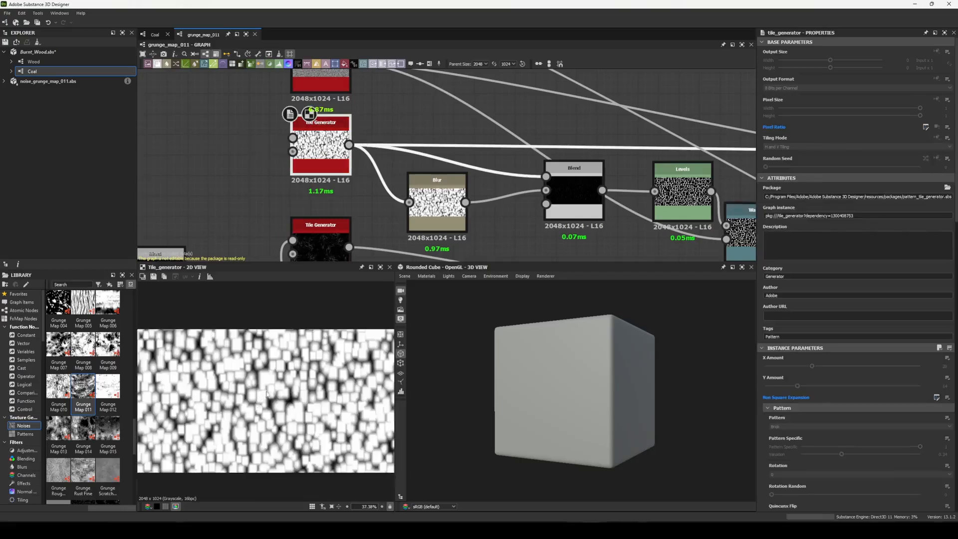
left_click(437, 200)
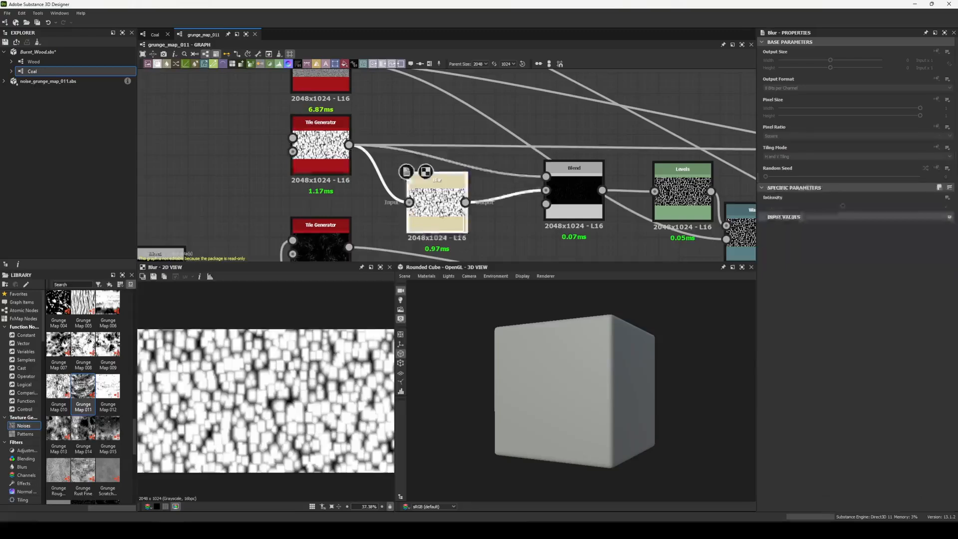
scroll(309, 376, "up", 4)
scroll(309, 376, "up", 3)
Preview the Blend node that combines the tiles with their blur, and the Levels node following it.
left_click(581, 186)
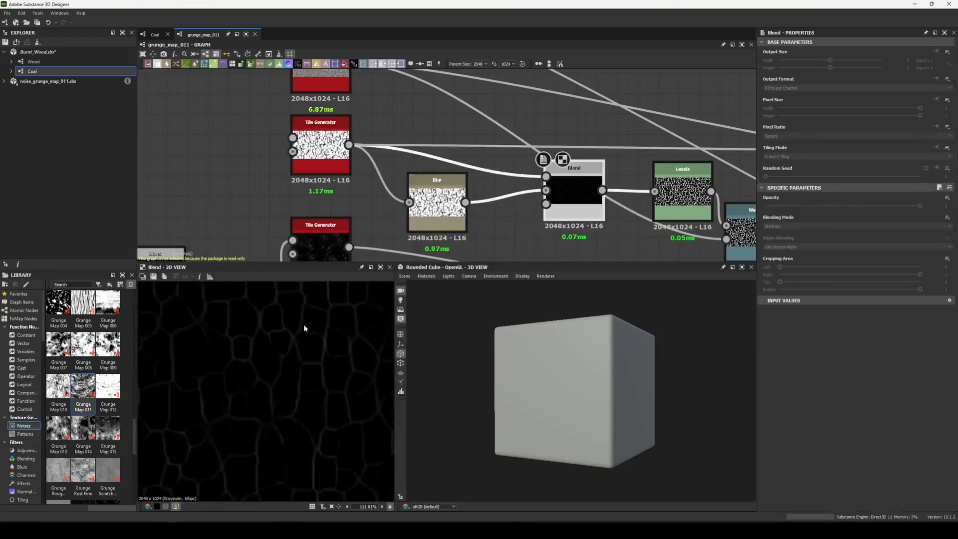
scroll(263, 430, "down", 5)
middle_click_drag(327, 399, 300, 444)
double_click(680, 194)
middle_click_drag(339, 385, 330, 379)
scroll(380, 302, "down", 2)
middle_click_drag(407, 306, 332, 348)
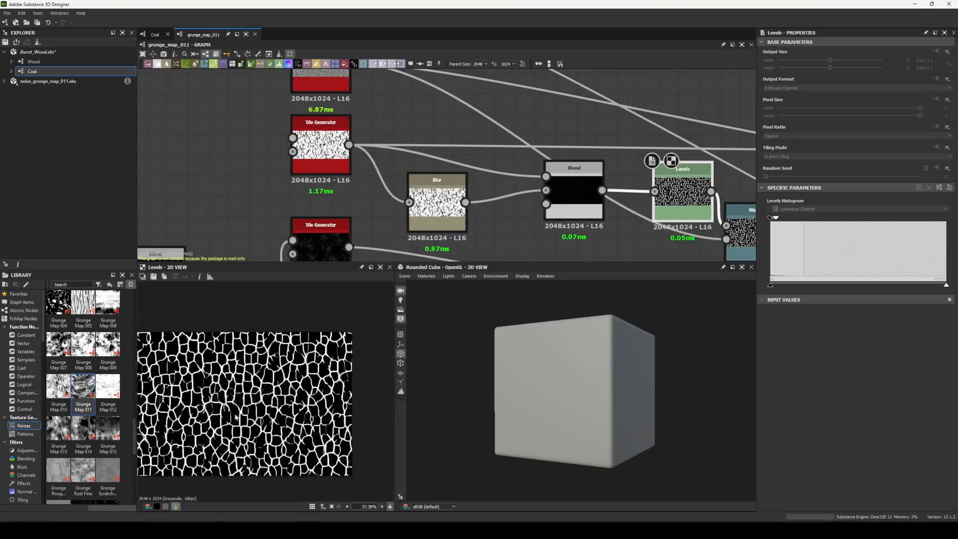
Preview the Warp, second Levels and Non-Uniform Blur Grayscale nodes at the end of the crack branch.
middle_click_drag(687, 199, 510, 160)
left_click(584, 188)
double_click(584, 188)
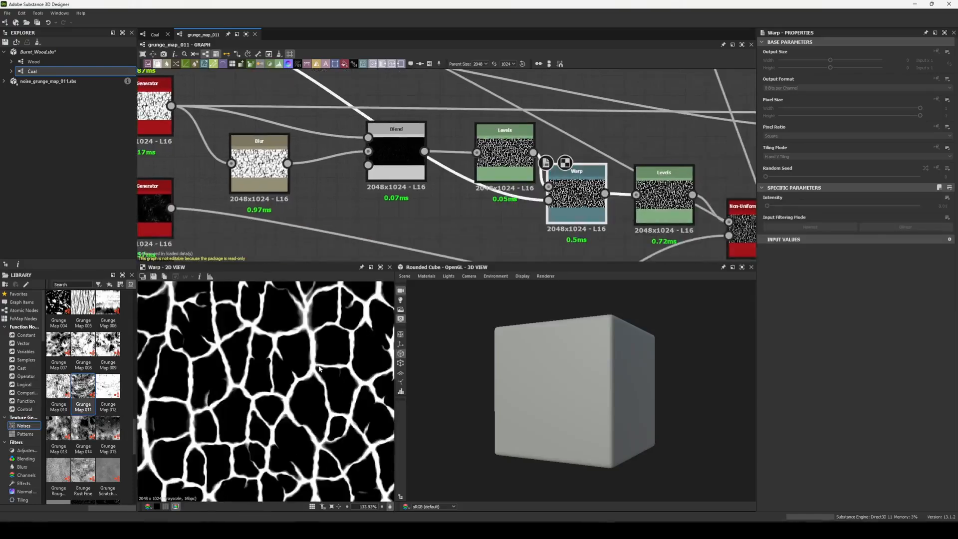
left_click(664, 190)
middle_click_drag(664, 189, 484, 182)
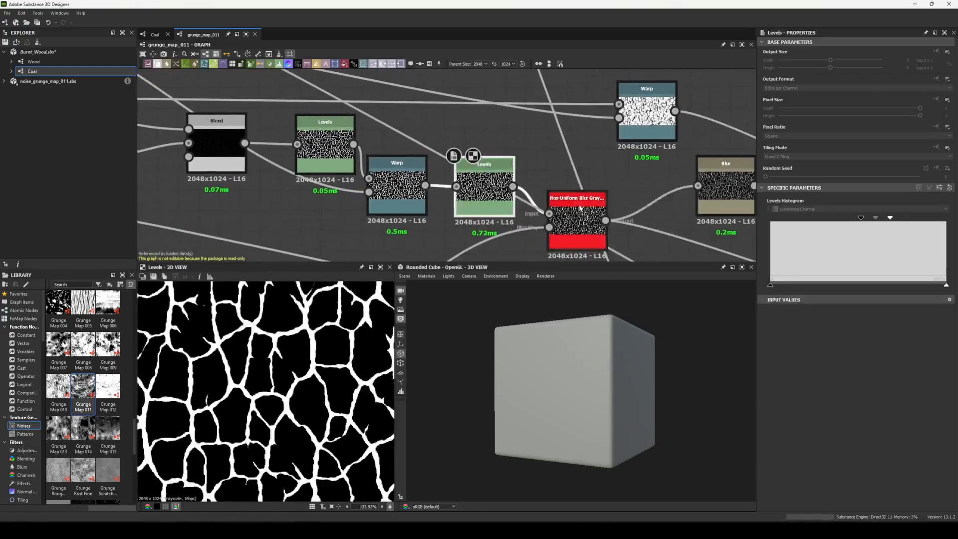
double_click(577, 220)
scroll(281, 377, "down", 2)
Return to the crack branch's Tile Generator and examine its pattern and instance parameters.
scroll(280, 199, "down", 4)
middle_click_drag(280, 200, 510, 240)
double_click(358, 192)
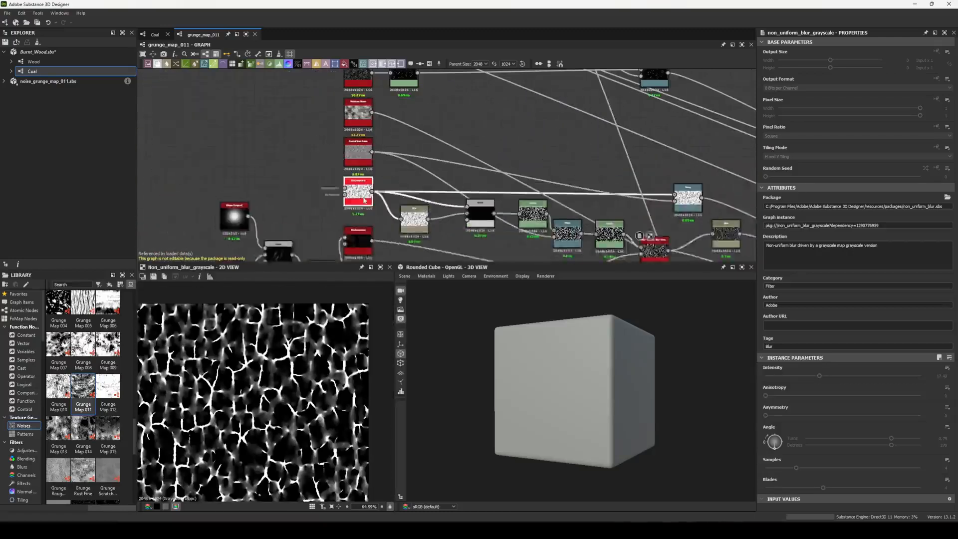
scroll(248, 425, "down", 3)
middle_click_drag(248, 425, 323, 372)
scroll(819, 414, "down", 3)
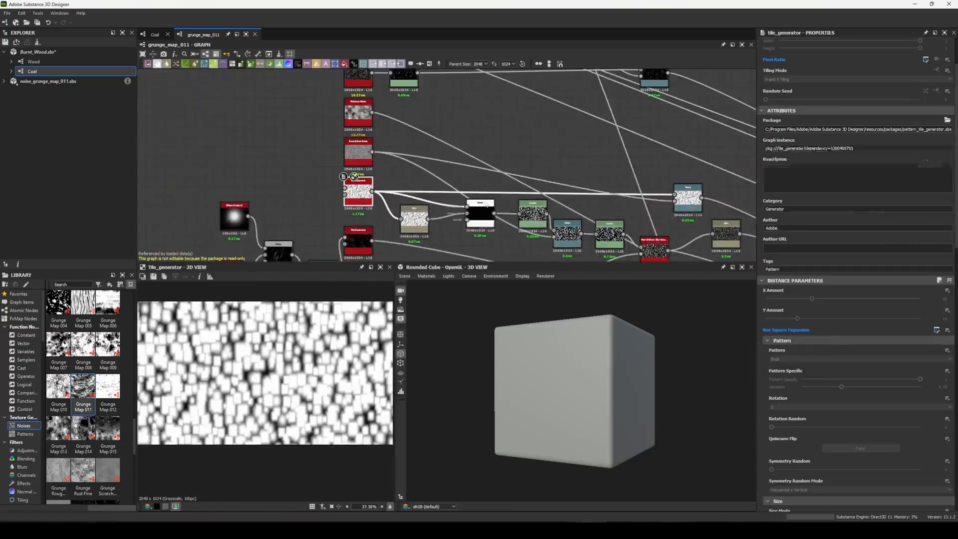
Close the noise_grunge_map_011.sbs package and its graph, returning to the Coal graph.
scroll(406, 166, "down", 2)
middle_click_drag(406, 165, 518, 199)
right_click(79, 81)
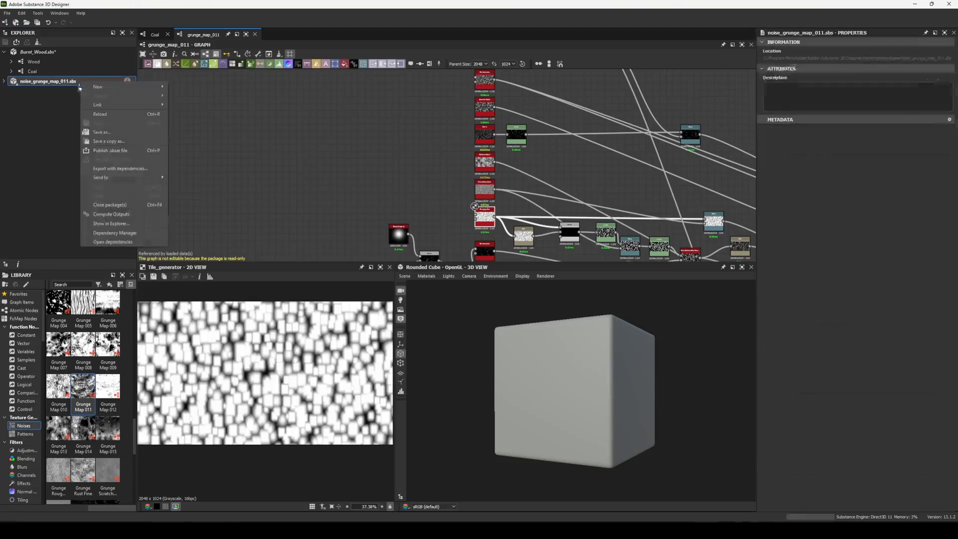
left_click(110, 205)
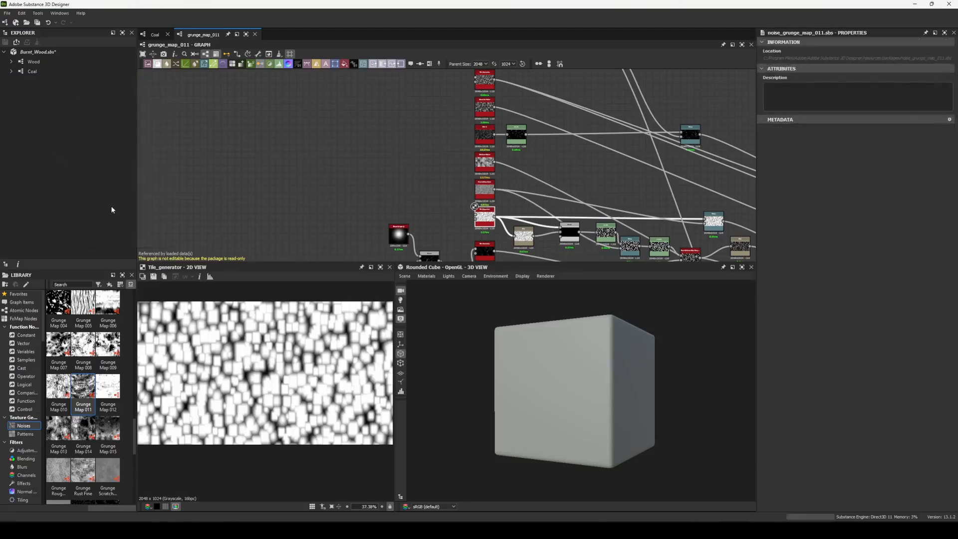
left_click(256, 34)
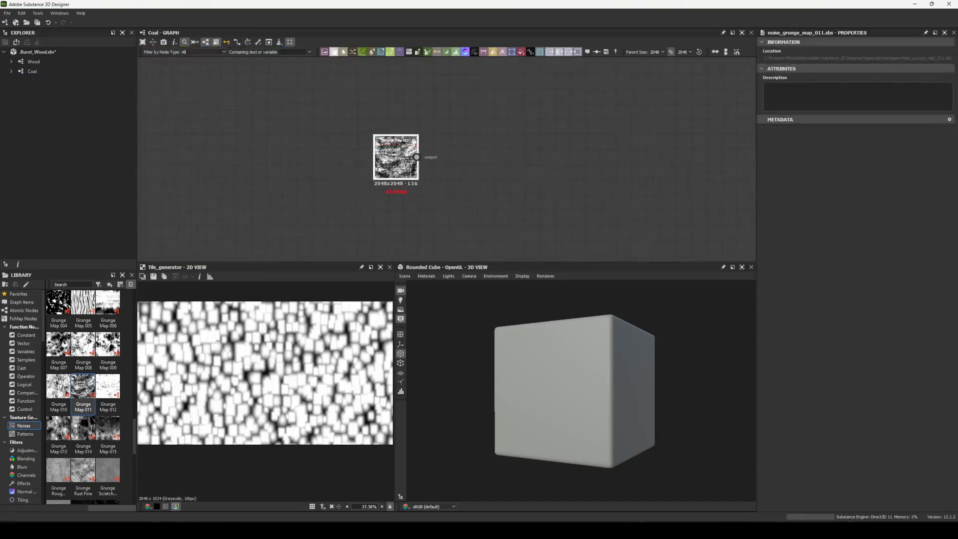
Delete the Grunge Map 011 node from the Coal graph.
left_click(423, 161)
key("Delete")
scroll(425, 160, "down", 3)
middle_click_drag(488, 160, 439, 144)
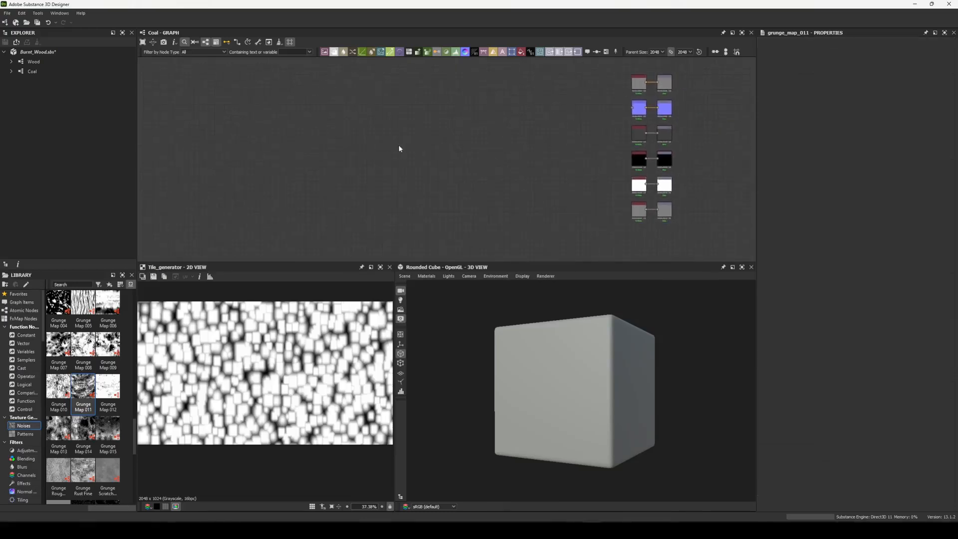
Add a Tile Generator node in the empty area of the Coal graph, well ahead of the output nodes.
key("space")
type("tile g")
key("Return")
left_click_drag(396, 143, 418, 143)
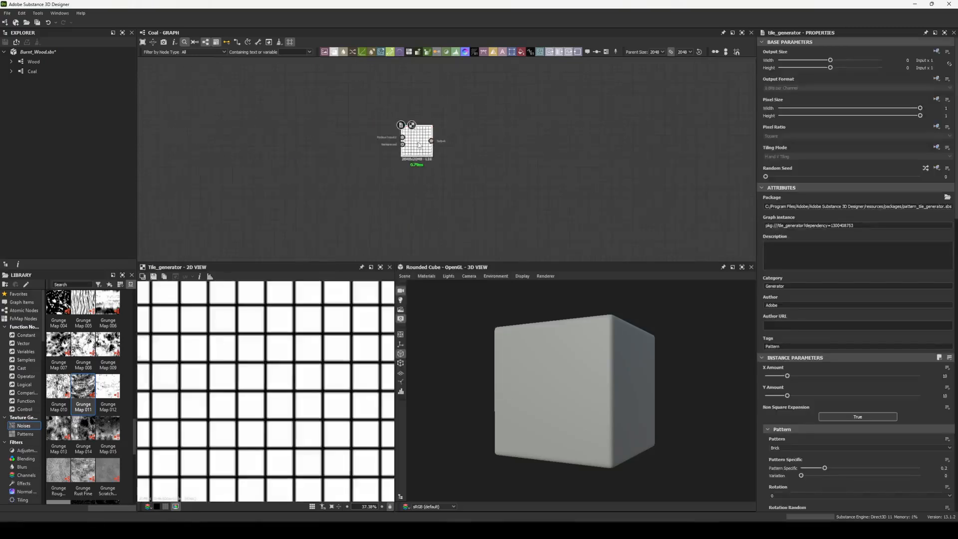
scroll(531, 141, "down", 1)
middle_click_drag(598, 150, 572, 140)
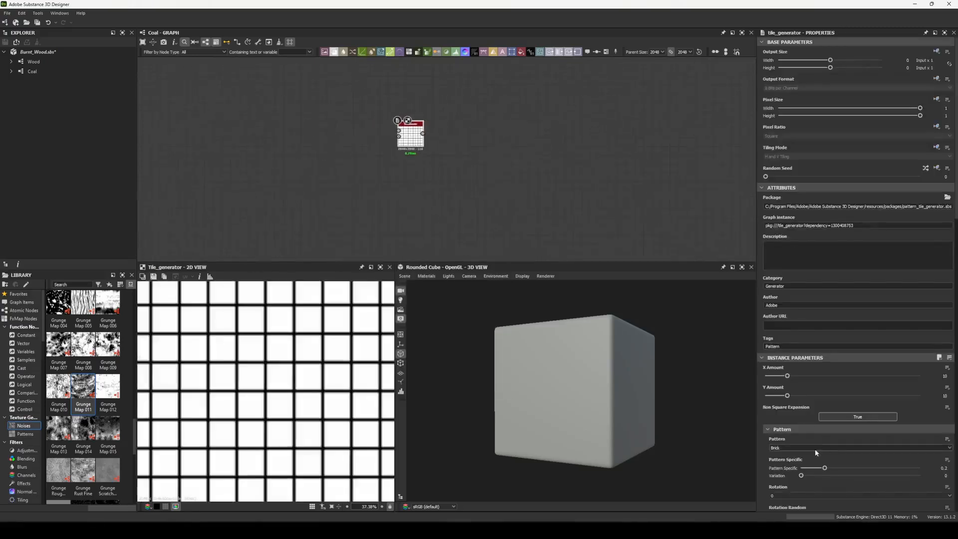
Set the Tile Generator's X Amount to 40, Y Amount to 30 and Pattern Specific to 0.78 for the Brick pattern.
scroll(290, 368, "down", 2)
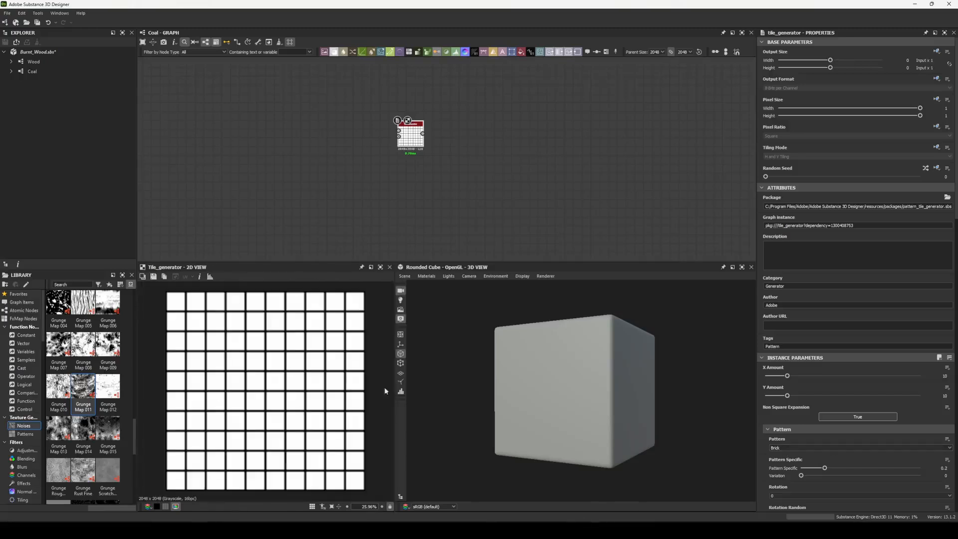
left_click_drag(788, 375, 837, 395)
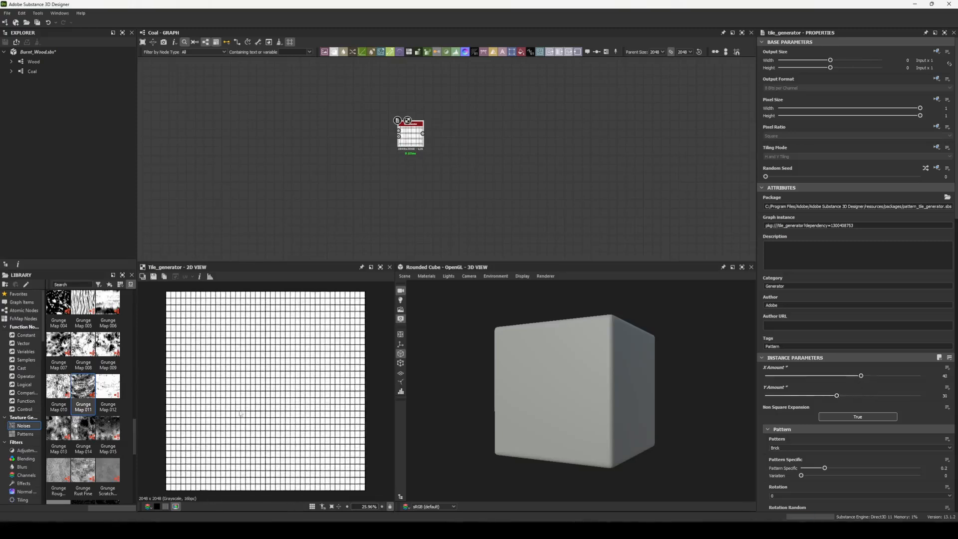
scroll(855, 458, "down", 1)
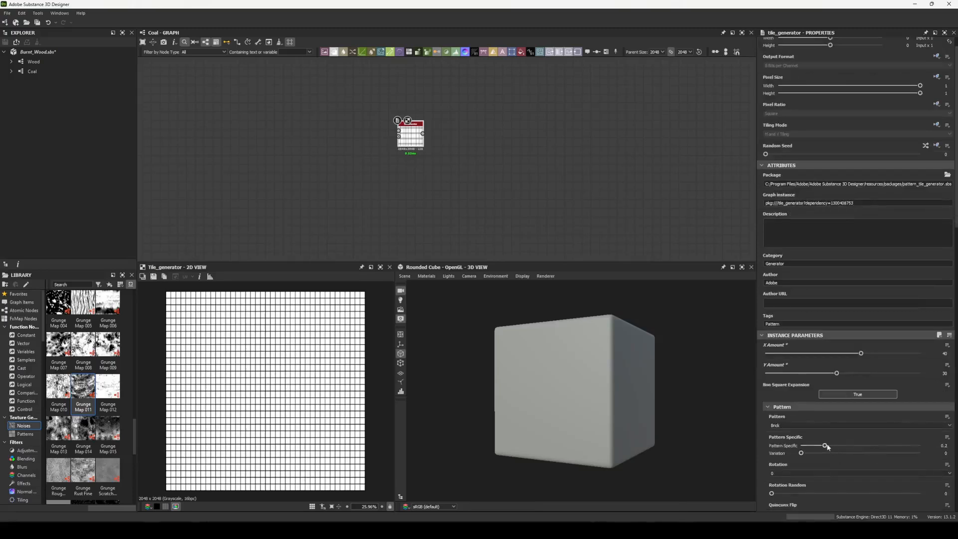
left_click_drag(827, 447, 891, 451)
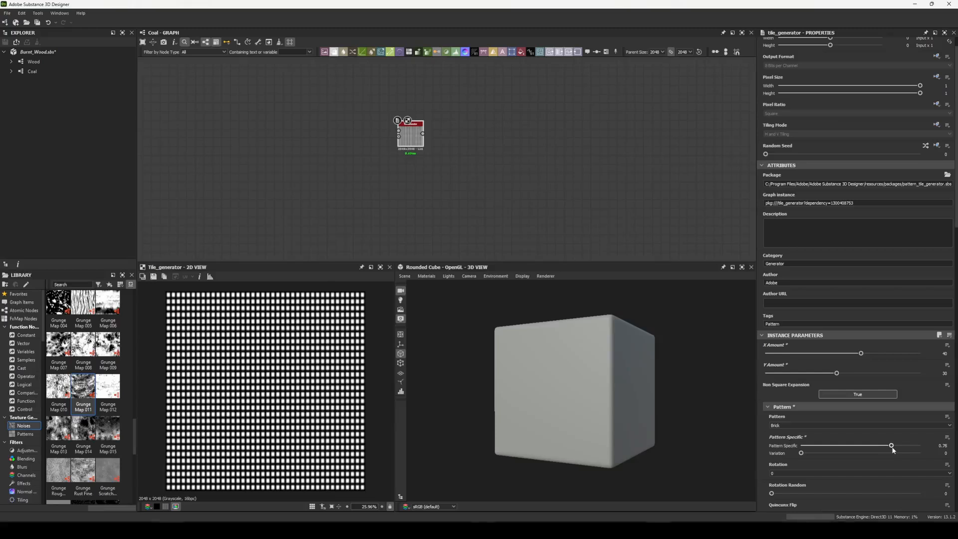
Set the Tile Generator's Scale to 2 and Scale Random to 0.48, leaving Middle Size at its default.
scroll(808, 456, "down", 2)
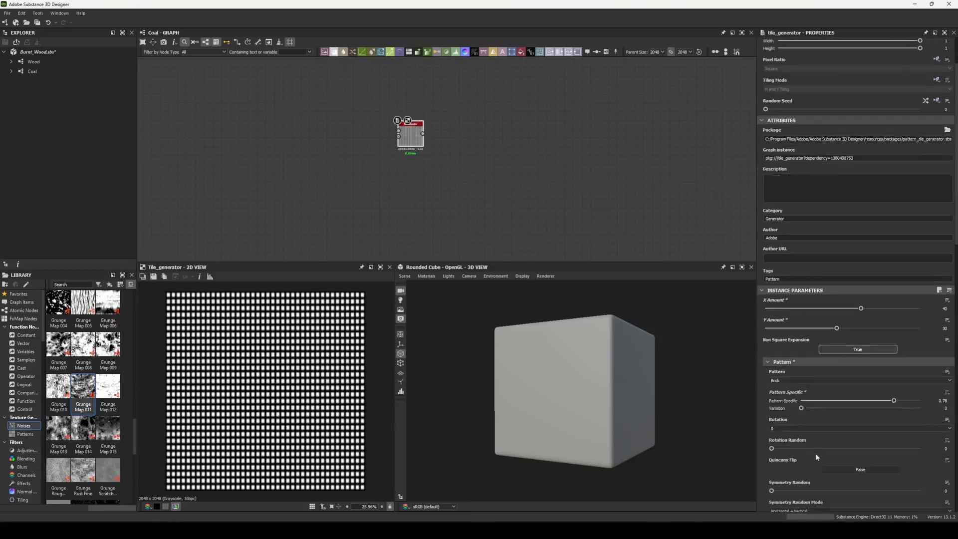
scroll(866, 443, "down", 2)
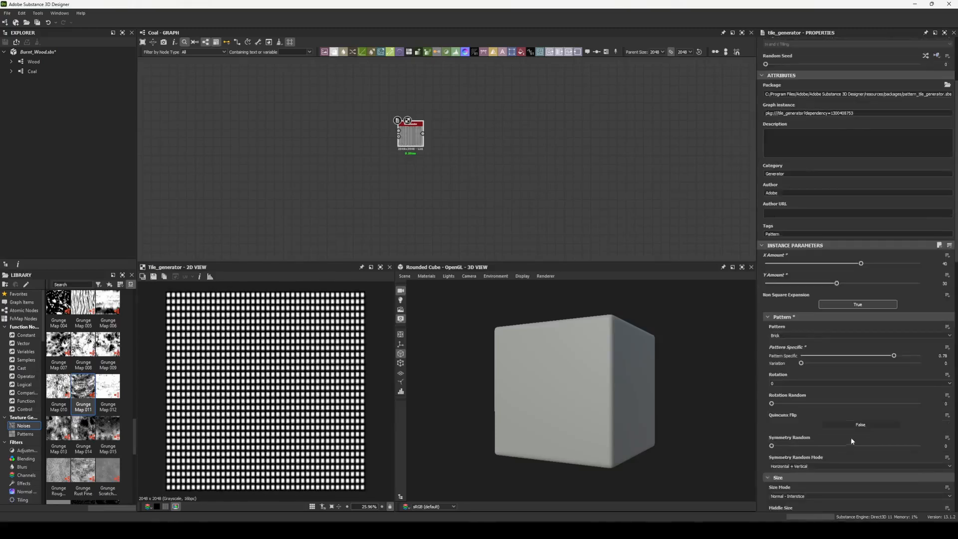
scroll(852, 438, "down", 1)
scroll(792, 417, "down", 4)
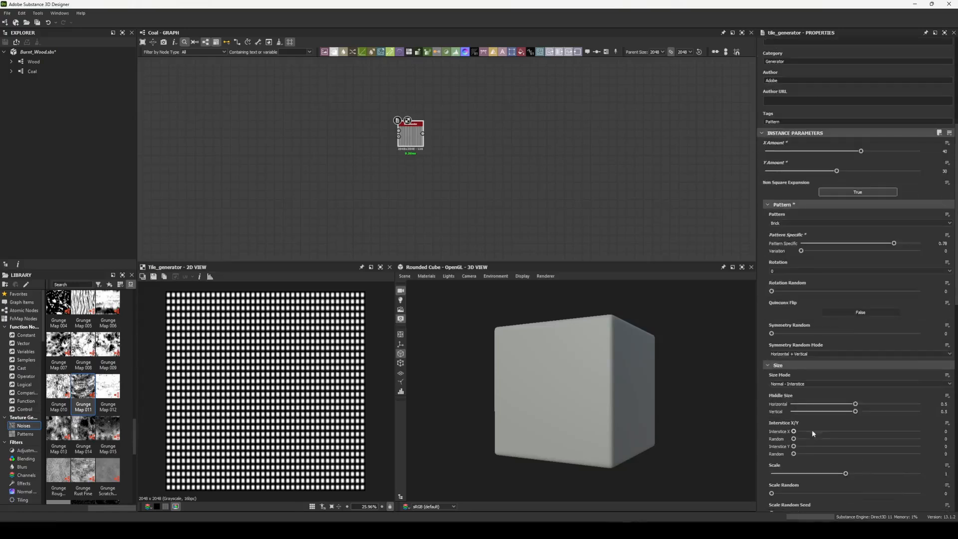
left_click_drag(855, 405, 895, 407)
key("ctrl+z")
scroll(782, 413, "down", 1)
scroll(786, 434, "down", 2)
left_click_drag(845, 406, 876, 407)
left_click(823, 425)
left_click_drag(817, 429, 833, 428)
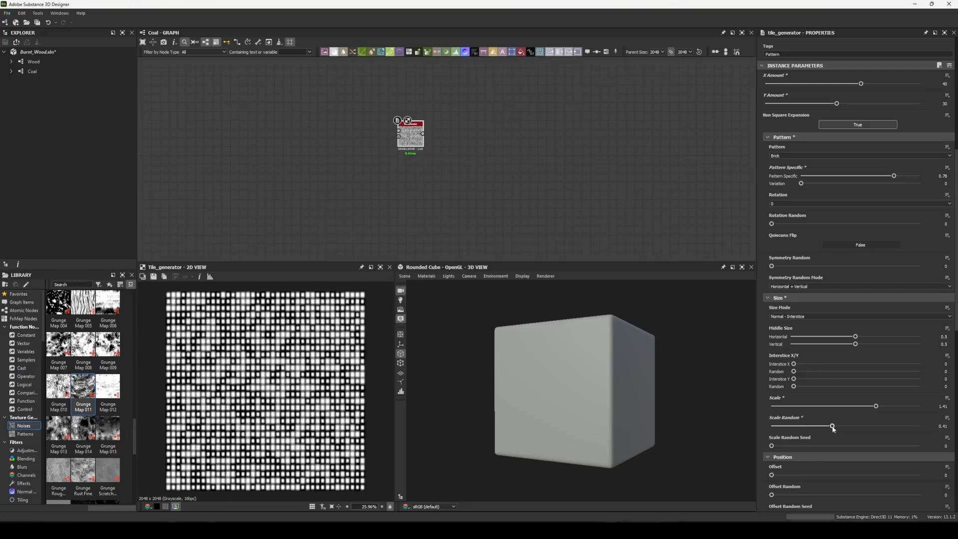
left_click_drag(878, 407, 939, 405)
Set the tiles' Position Random to 0.75 in X and 0.2 in Y.
scroll(850, 428, "down", 3)
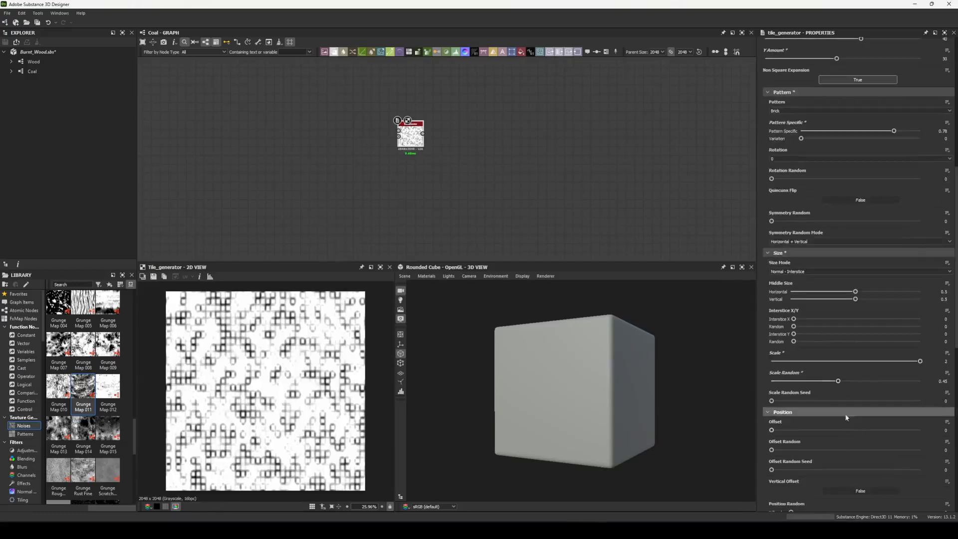
scroll(895, 444, "down", 4)
left_click_drag(791, 445, 886, 448)
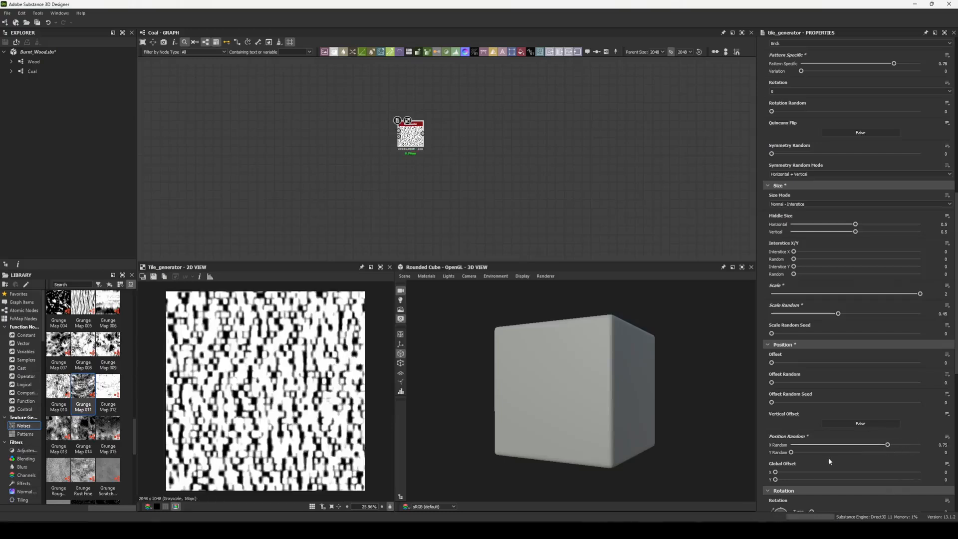
left_click_drag(811, 453, 819, 453)
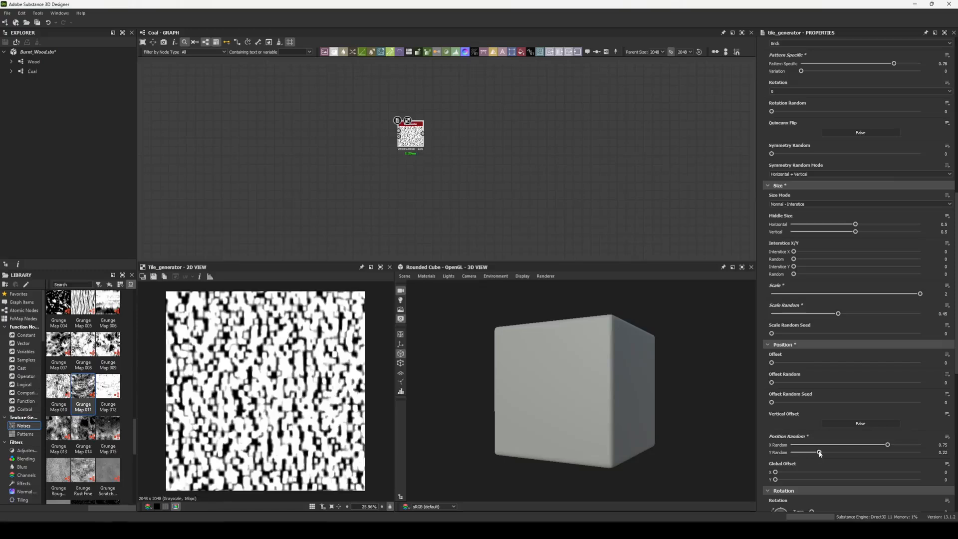
Change the Tile Generator's Blending Mode so that overlapping tiles remain distinct.
scroll(874, 451, "down", 3)
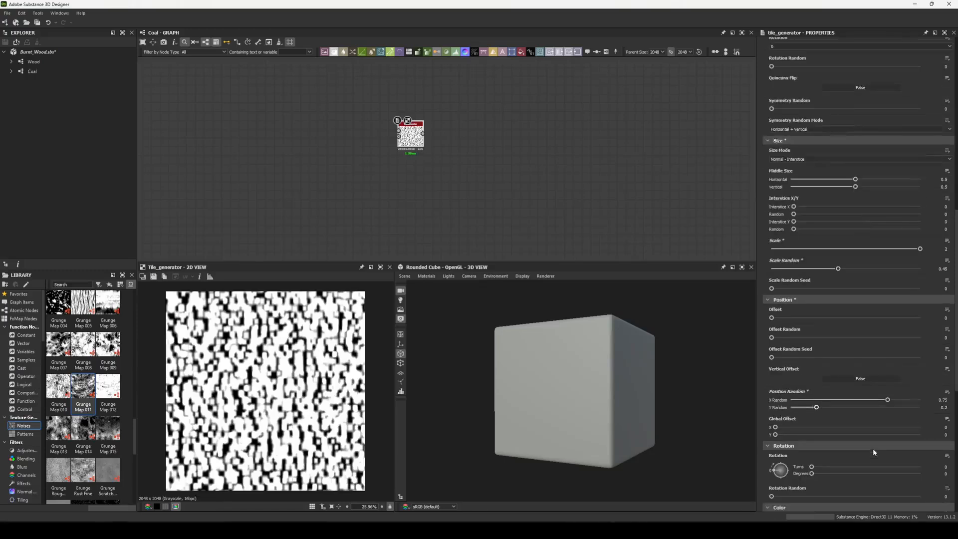
scroll(873, 452, "down", 3)
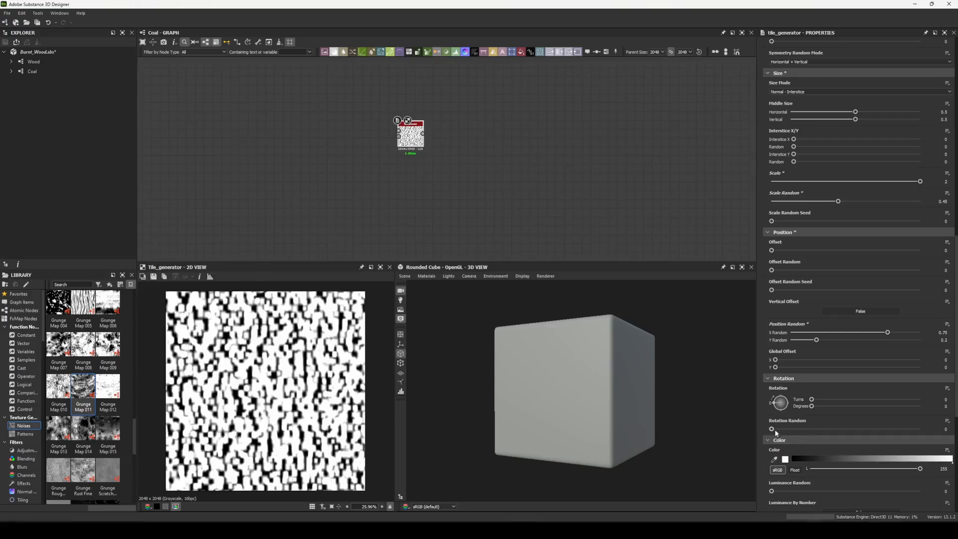
scroll(777, 437, "down", 3)
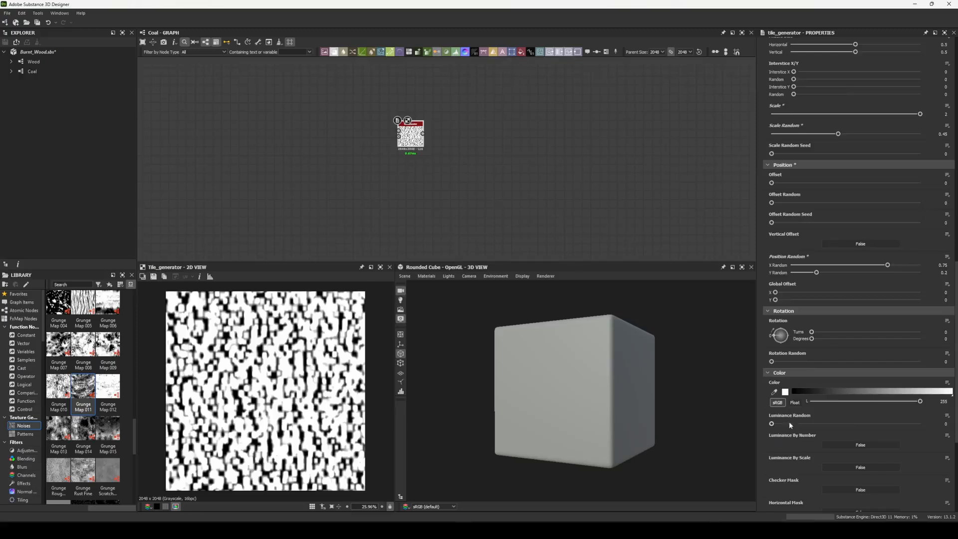
scroll(789, 425, "down", 2)
scroll(788, 451, "down", 5)
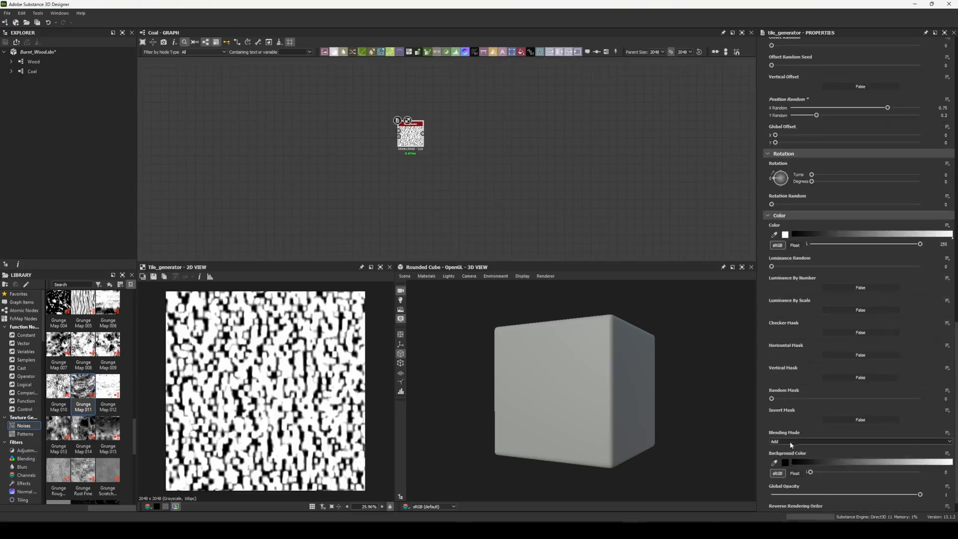
left_click(789, 441)
left_click(778, 452)
scroll(304, 399, "up", 3)
scroll(304, 399, "down", 3)
Raise the Tile Generator's Scale to 3 and fine-tune it down to 2.73 while checking the gaps between tiles.
scroll(816, 374, "up", 7)
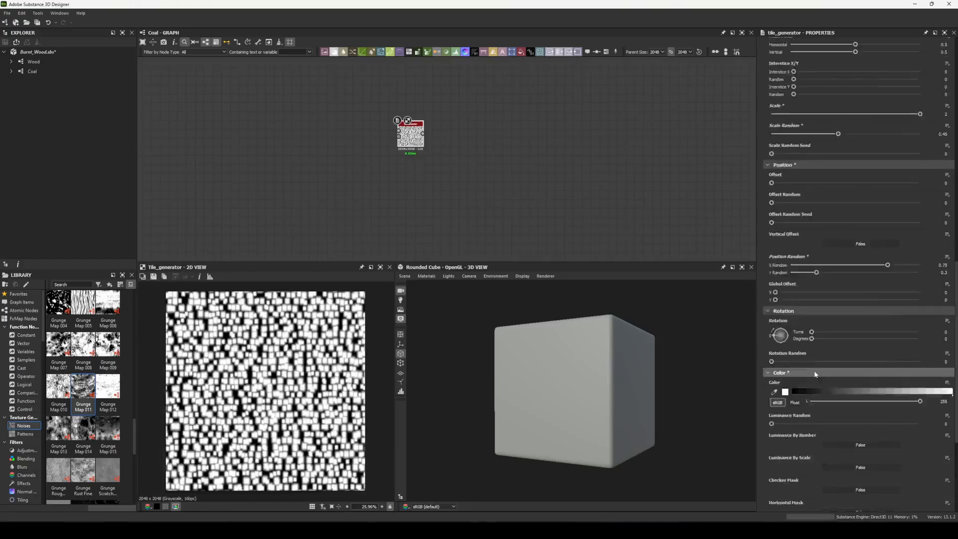
scroll(815, 375, "up", 4)
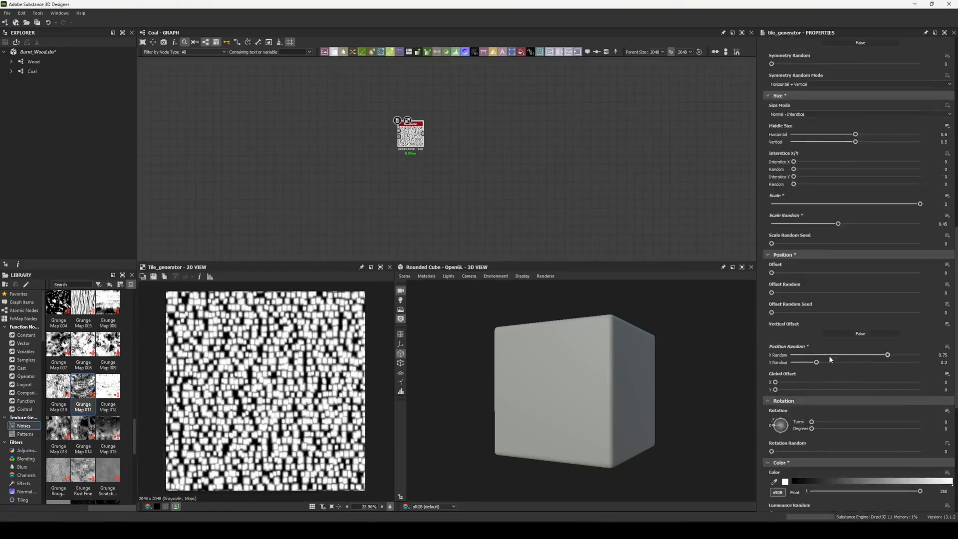
scroll(774, 382, "up", 2)
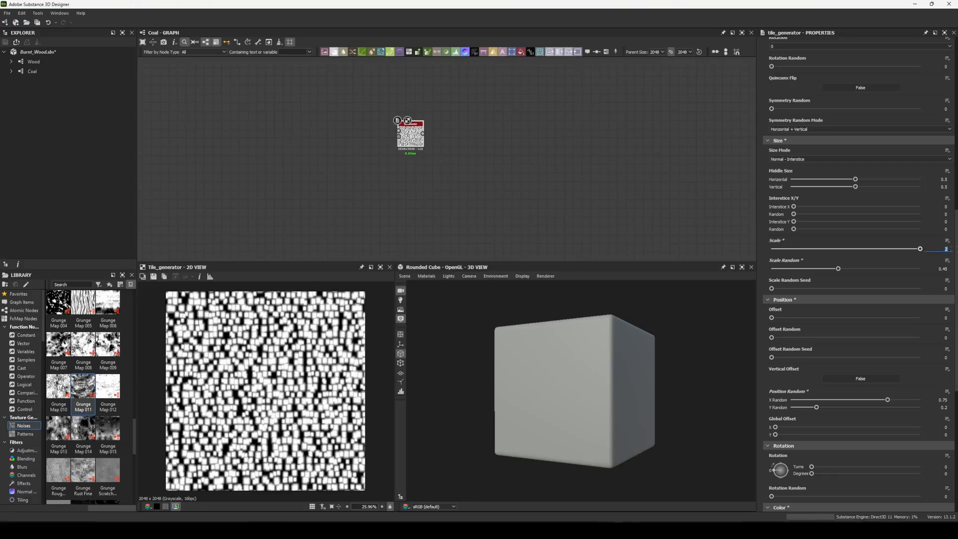
type("3")
key("Return")
scroll(302, 400, "up", 3)
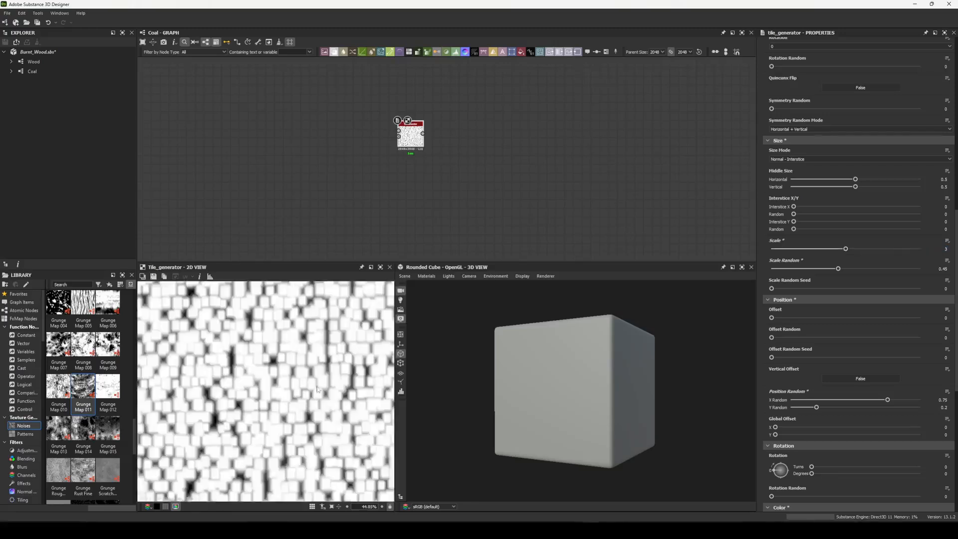
scroll(318, 387, "down", 4)
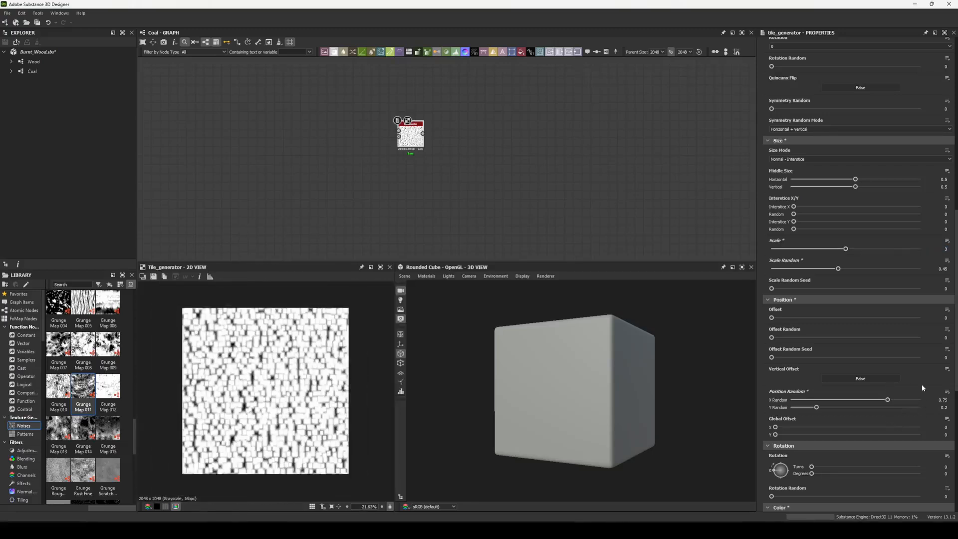
left_click_drag(841, 250, 838, 249)
scroll(309, 372, "up", 7)
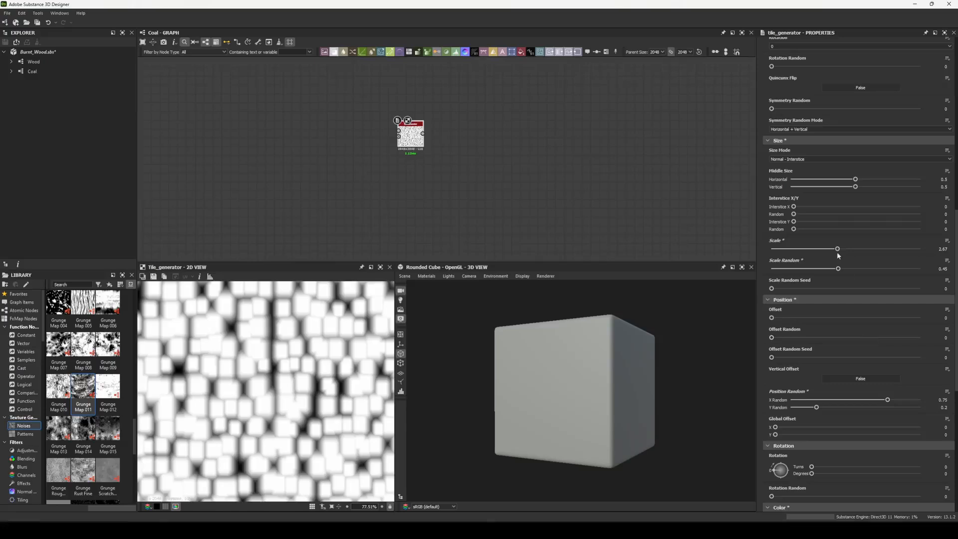
left_click_drag(837, 249, 840, 249)
left_click_drag(838, 250, 839, 251)
scroll(306, 406, "down", 7)
Add an Invert Grayscale node near the material outputs and set its Invert parameter to False.
scroll(600, 139, "down", 2)
middle_click_drag(599, 140, 553, 148)
scroll(460, 137, "up", 5)
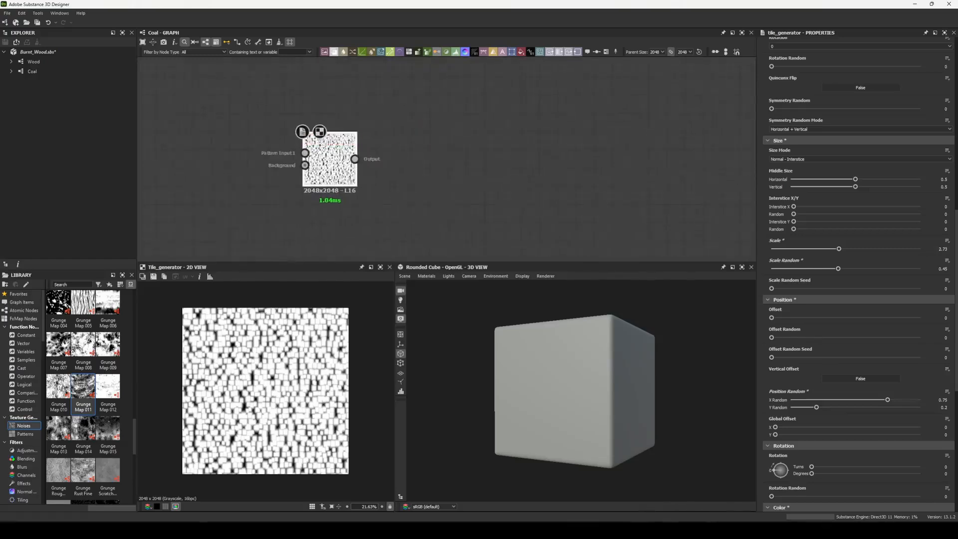
scroll(430, 177, "down", 6)
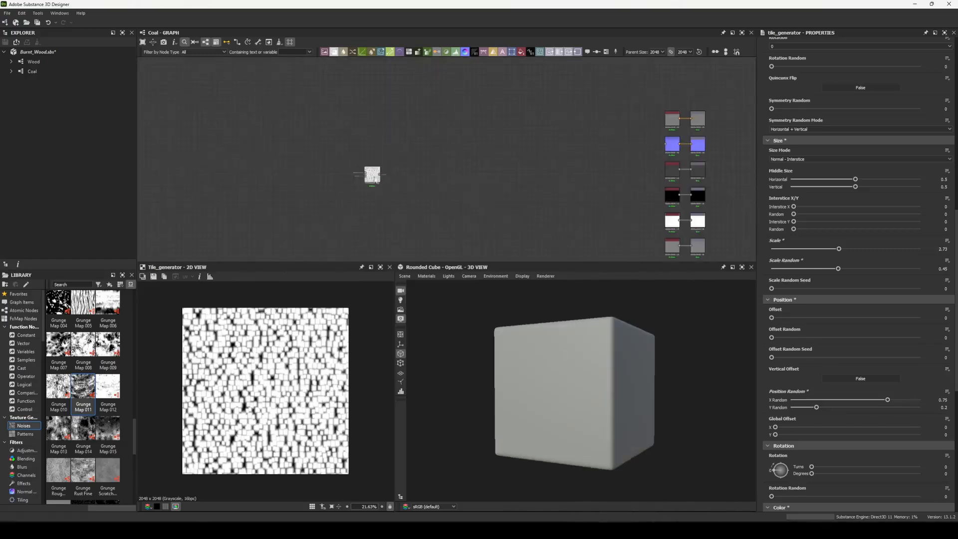
scroll(499, 188, "up", 3)
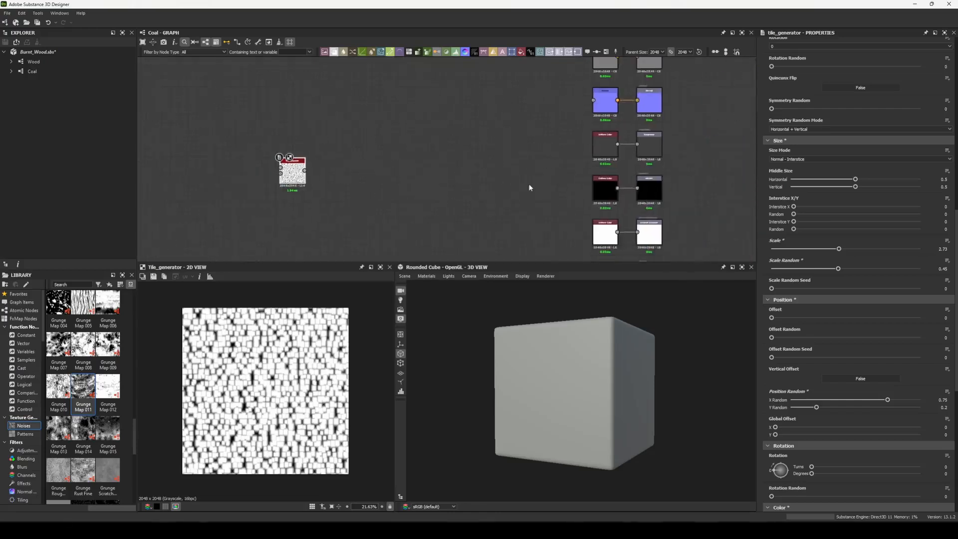
key("space")
type("invert")
key("Down")
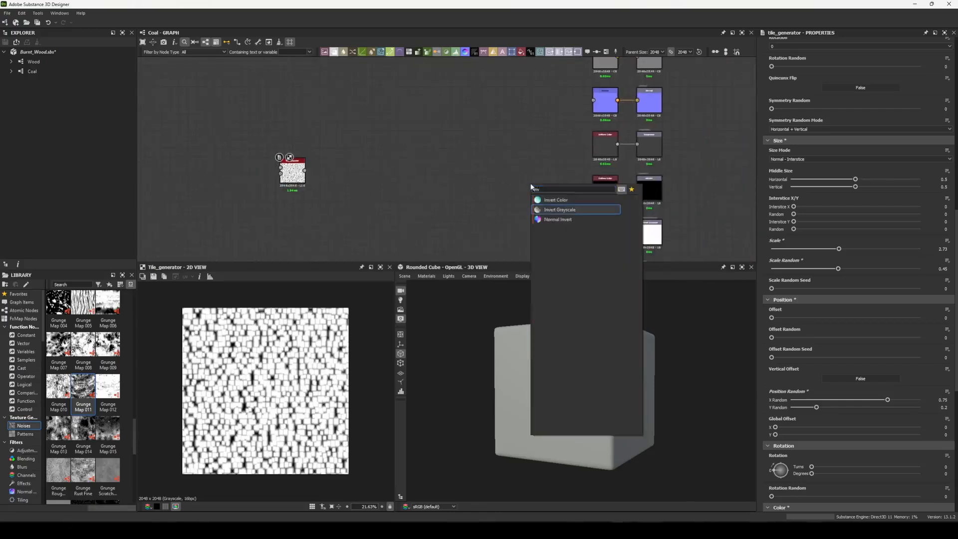
key("Return")
left_click(855, 377)
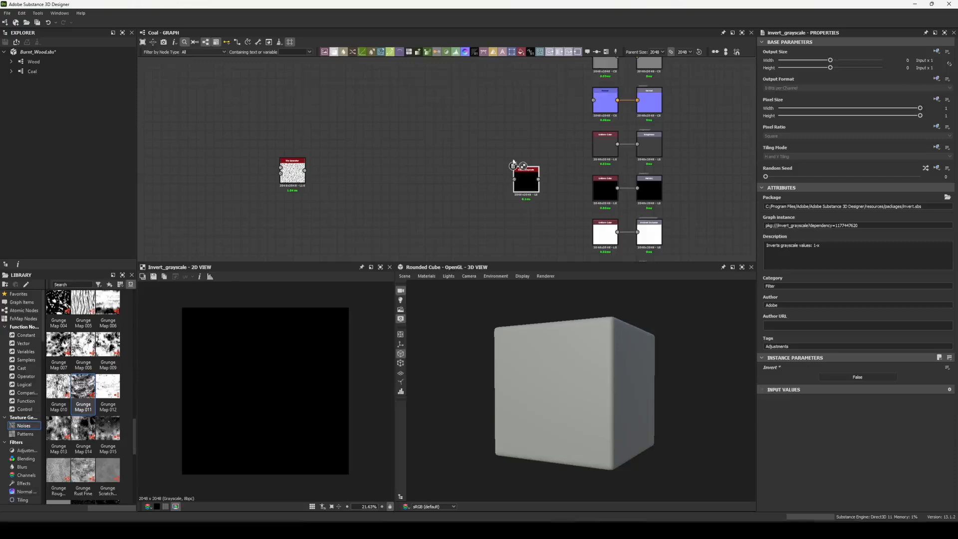
Align the Invert Grayscale node and connect the Tile Generator through it to the Normal node.
middle_click_drag(574, 163, 611, 118)
left_click_drag(562, 135, 561, 127)
left_click_drag(458, 129, 551, 126)
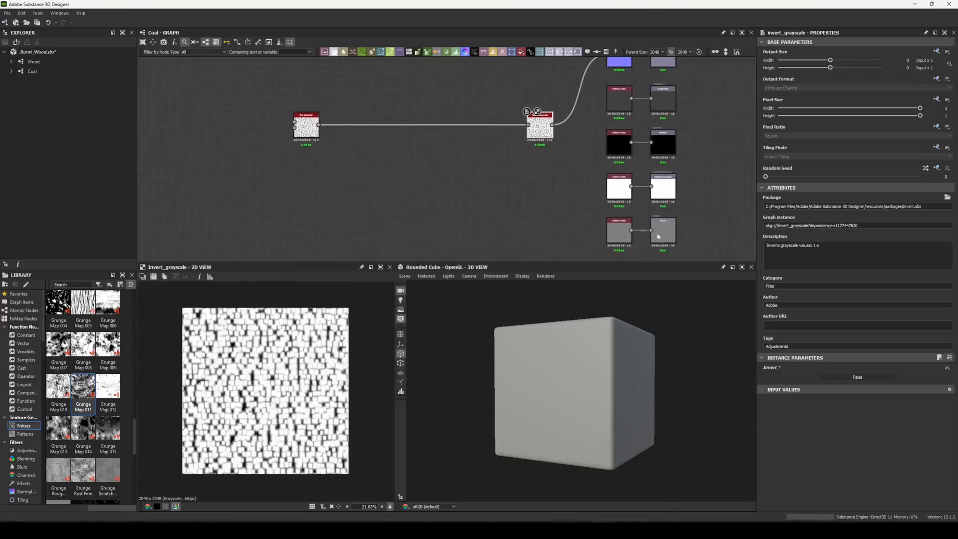
Delete the Uniform Color node feeding the Height output and connect the Invert Grayscale node to that output instead.
left_click(618, 225)
key("Delete")
middle_click_drag(580, 106, 574, 139)
middle_click_drag(587, 220, 567, 191)
Add an Ambient Occlusion (HBAO) node near the outputs, feed it from the Invert Grayscale node, and set its Height Depth to 0.01.
key("space")
type("uni")
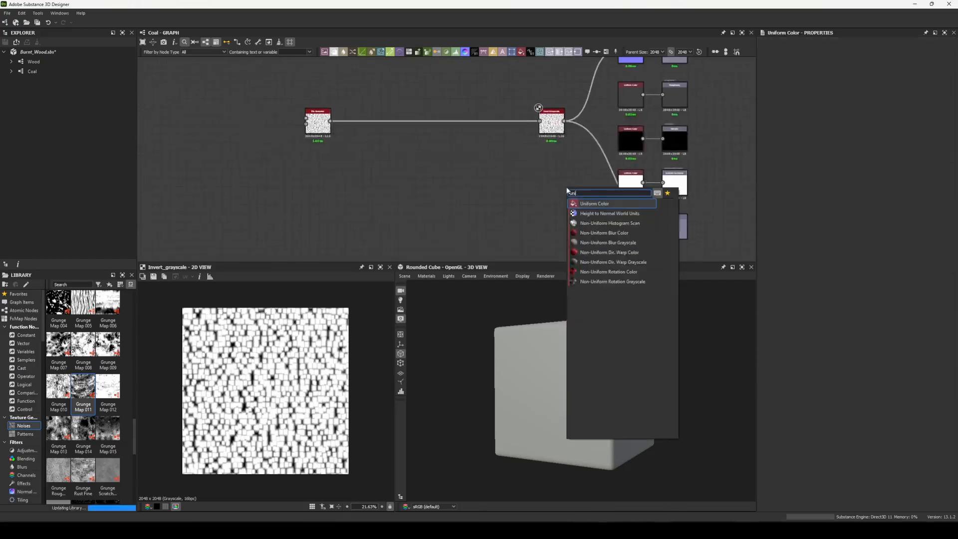
key("BackSpace")
key("BackSpace")
key("BackSpace")
type("ambian")
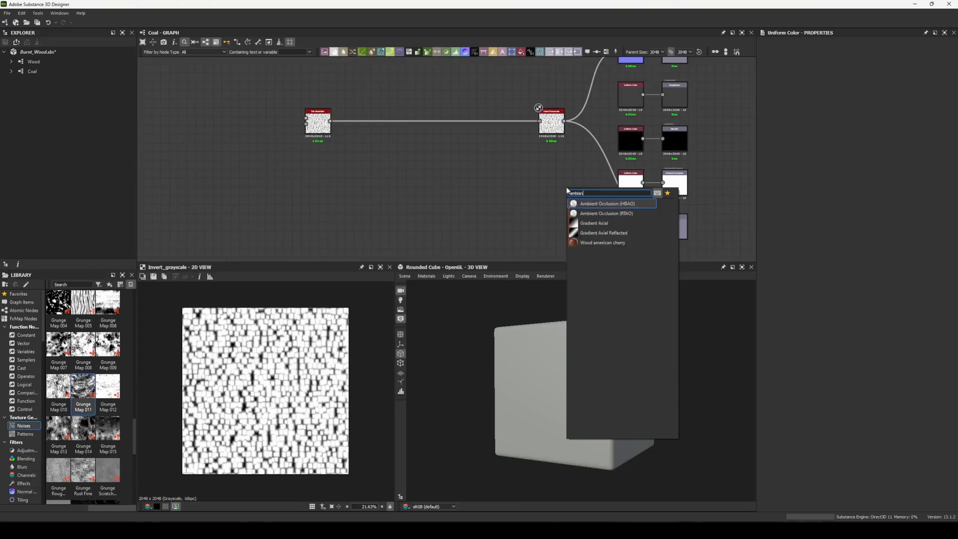
key("Return")
double_click(567, 190)
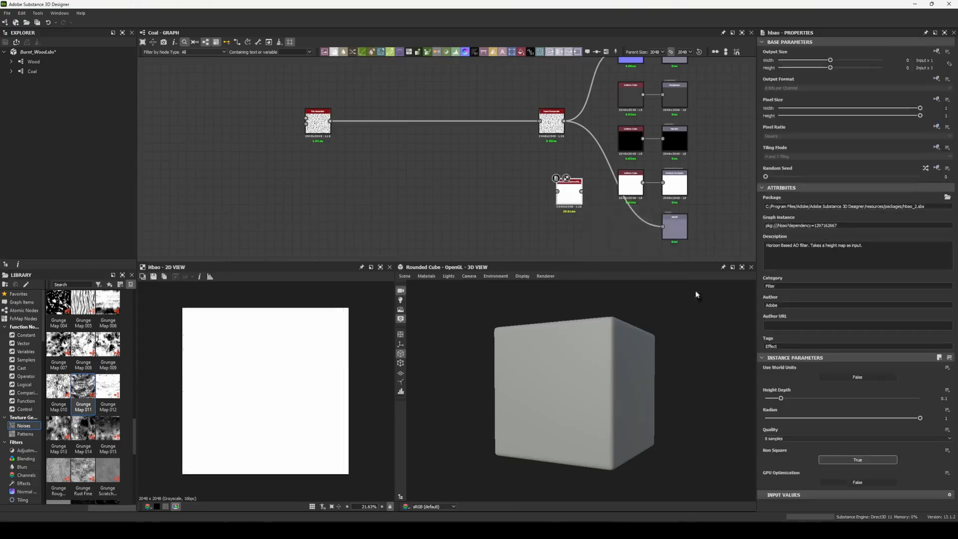
left_click_drag(558, 183, 559, 186)
left_click_drag(573, 193, 582, 193)
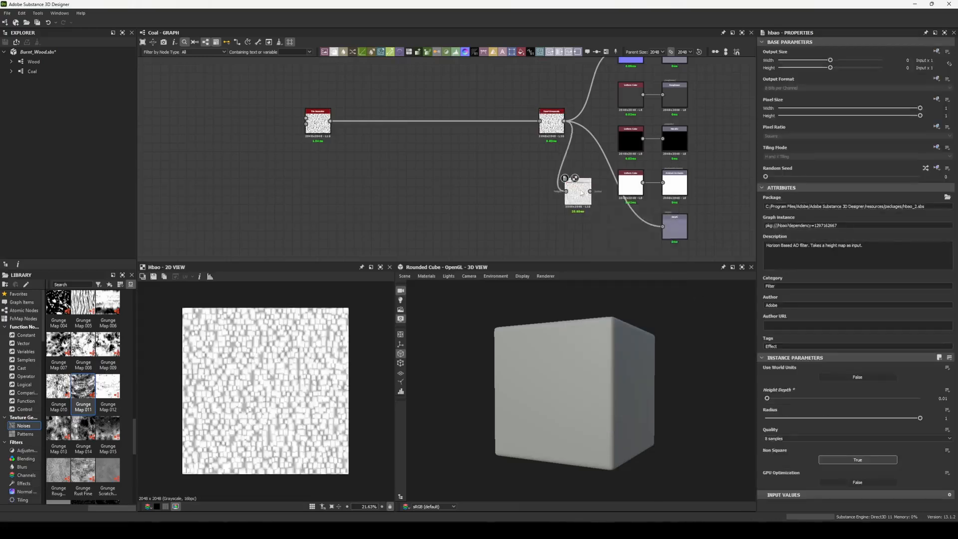
Set the HBAO node's Radius to 0.01 and its Quality to 4 samples.
left_click(768, 418)
left_click(813, 439)
left_click(783, 445)
Replace the Uniform Color node feeding the Ambient Occlusion output with the HBAO node.
left_click_drag(663, 184, 617, 169)
left_click(630, 188)
key("Delete")
mouse_move(564, 397)
left_mouse_down()
mouse_move(600, 398)
mouse_move(562, 399)
left_mouse_up()
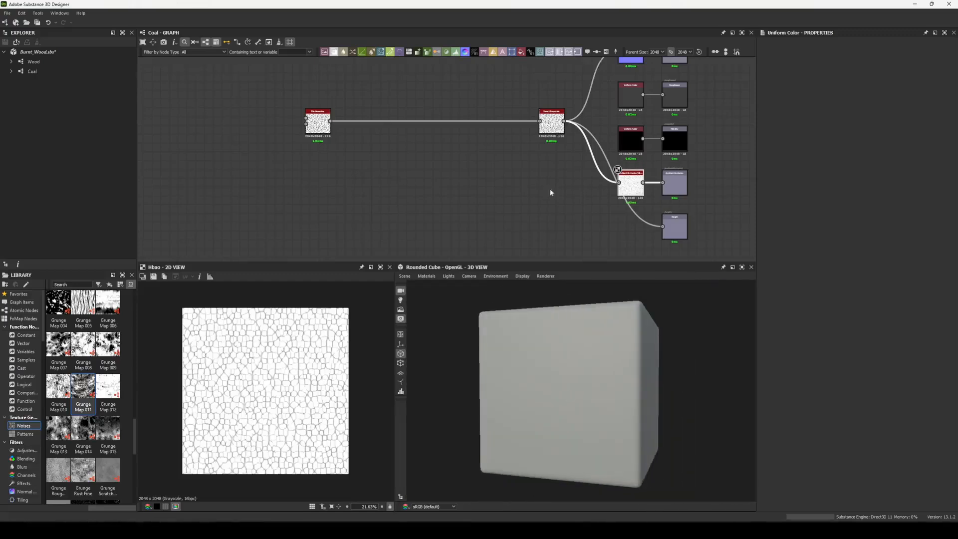
Move the Invert Grayscale node farther from the outputs and preview the Ambient Occlusion and Height outputs.
scroll(549, 206, "down", 1)
middle_click_drag(550, 206, 541, 233)
middle_click_drag(561, 198, 559, 209)
left_click_drag(544, 181, 482, 181)
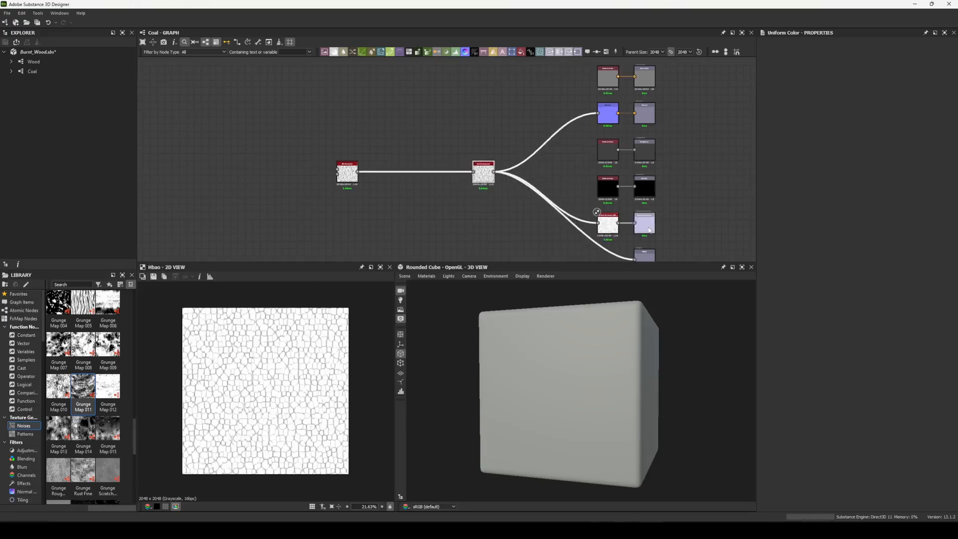
double_click(645, 225)
middle_click_drag(663, 242, 641, 202)
double_click(643, 196)
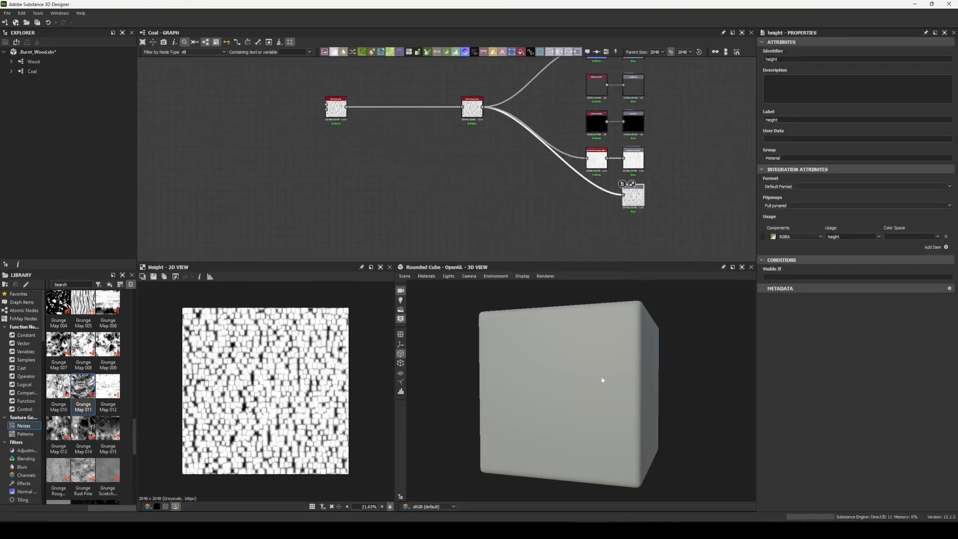
Try stronger Height Depth values on the HBAO node and return it to 0.01.
scroll(602, 374, "up", 2)
double_click(597, 168)
left_click_drag(767, 399, 824, 398)
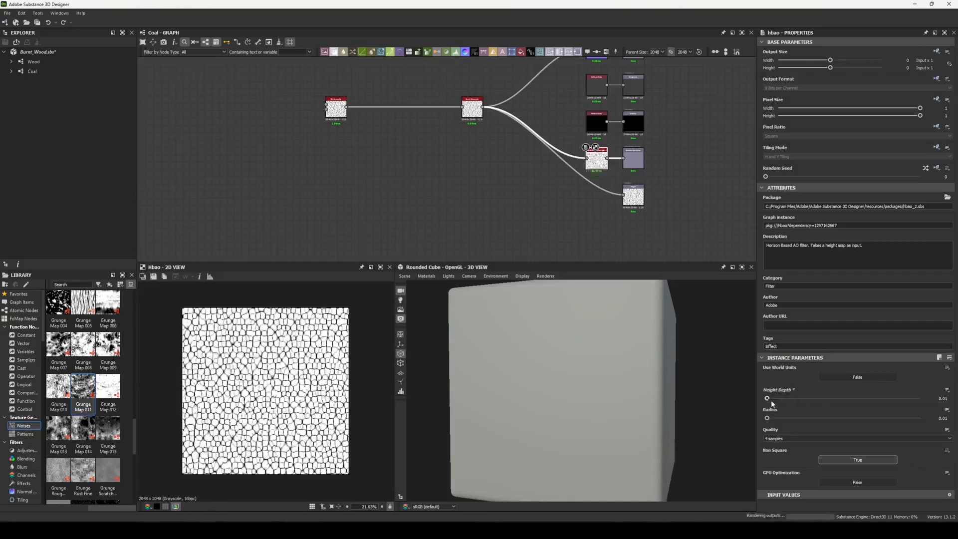
scroll(425, 154, "down", 1)
Apply the Coal graph's outputs to the rounded cube in the 3D view and inspect the surface.
left_click(43, 71)
left_click_drag(43, 71, 587, 379)
scroll(593, 375, "down", 2)
scroll(587, 380, "up", 4)
scroll(587, 380, "down", 2)
Set the Uniform Color feeding the Roughness output to 200 and check the material on the cube.
middle_click_drag(475, 126, 466, 179)
scroll(556, 145, "up", 3)
left_click(559, 149)
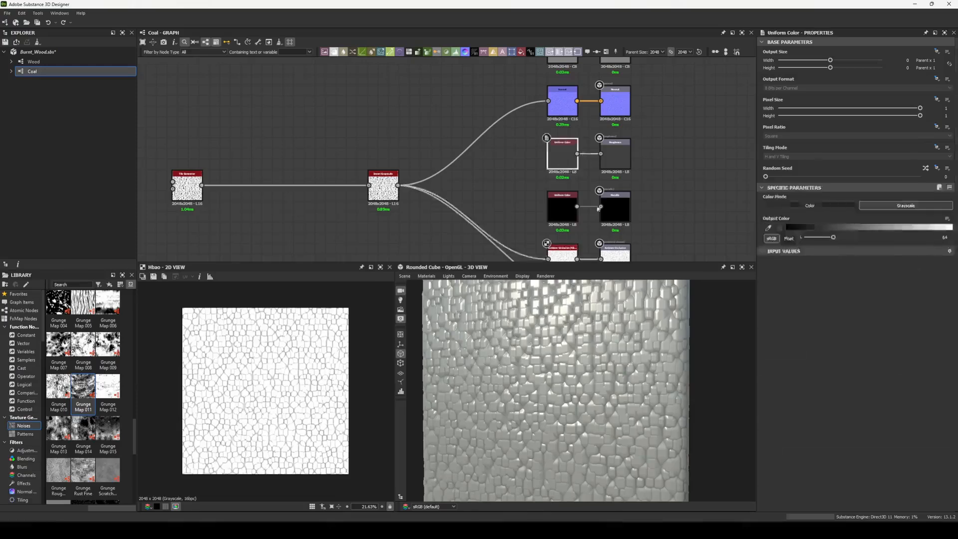
left_click_drag(833, 237, 900, 239)
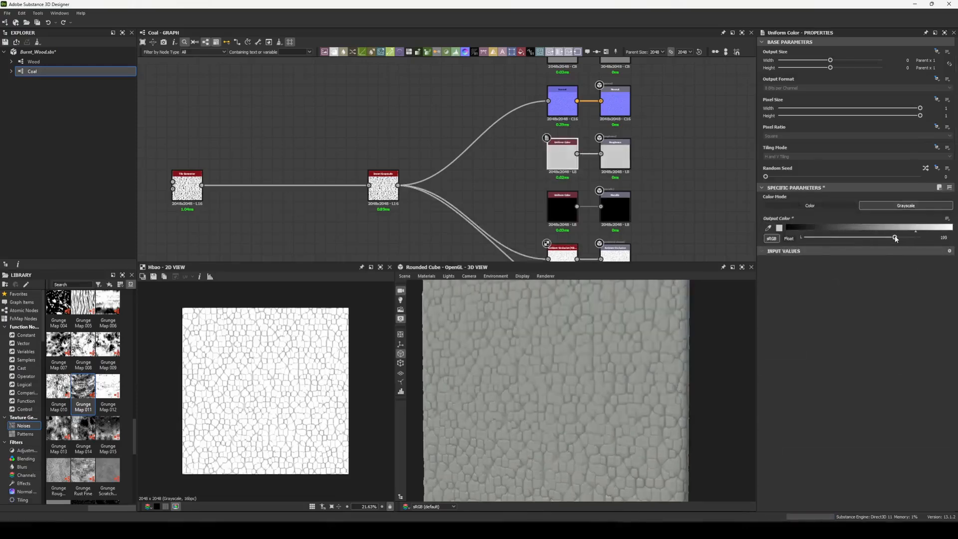
scroll(604, 363, "down", 2)
mouse_move(603, 363)
left_mouse_down()
mouse_move(591, 363)
mouse_move(599, 365)
left_mouse_up()
scroll(599, 366, "up", 3)
scroll(599, 365, "down", 2)
Move the Invert Grayscale node toward the outputs and the Tile Generator away from it to make room between them.
middle_click_drag(440, 152, 494, 158)
scroll(496, 162, "down", 2)
middle_click_drag(492, 193, 539, 166)
left_click_drag(509, 160, 540, 159)
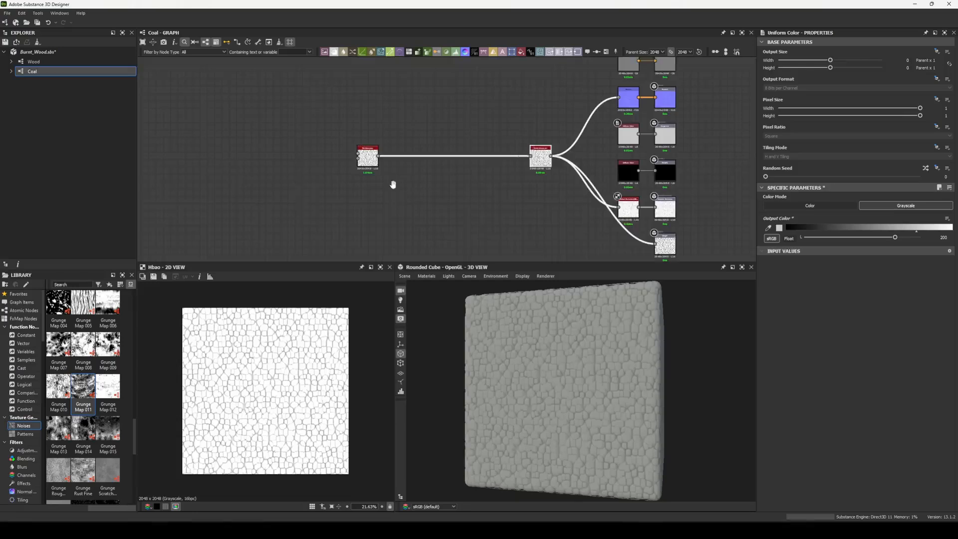
scroll(379, 177, "down", 2)
middle_click_drag(368, 173, 620, 175)
left_click_drag(627, 170, 428, 171)
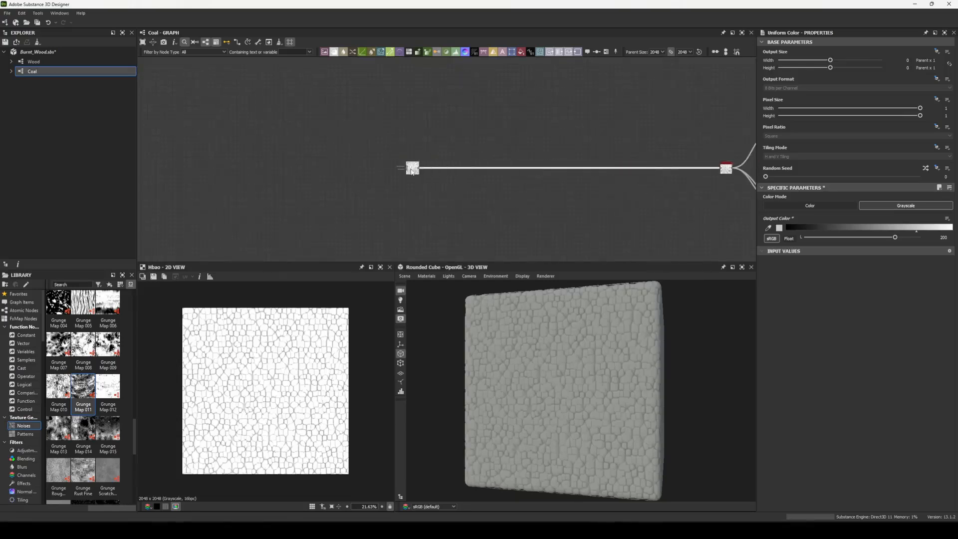
Add a Blur HQ Grayscale node below the Tile Generator, connect the generator to it, and lower its Intensity to 1.31.
scroll(415, 168, "up", 5)
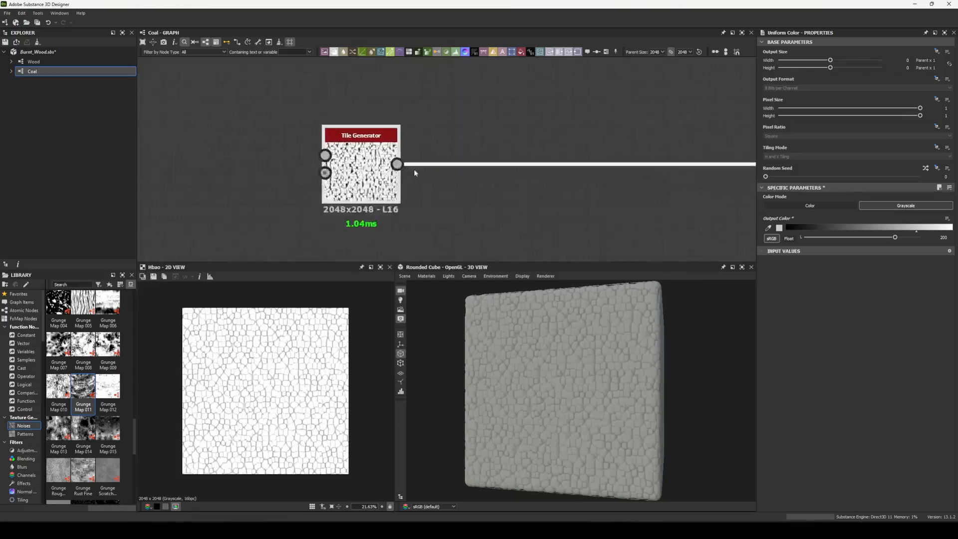
mouse_move(499, 201)
middle_mouse_down()
mouse_move(485, 186)
mouse_move(423, 186)
mouse_move(502, 209)
middle_mouse_up()
left_click(482, 199)
left_click(307, 160)
key("space")
type("blur")
left_click(480, 254)
left_click_drag(344, 157, 431, 209)
left_click_drag(478, 215, 452, 242)
left_click_drag(862, 375, 782, 376)
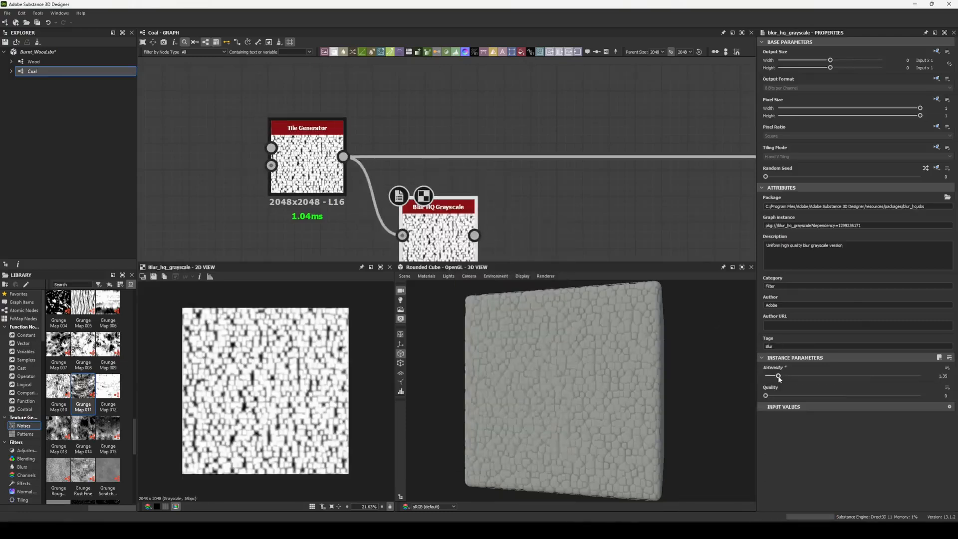
Insert a Blend node before Invert Grayscale, with the Tile Generator as Foreground and Blur HQ Grayscale as Background.
key("space")
type("blend")
key("Return")
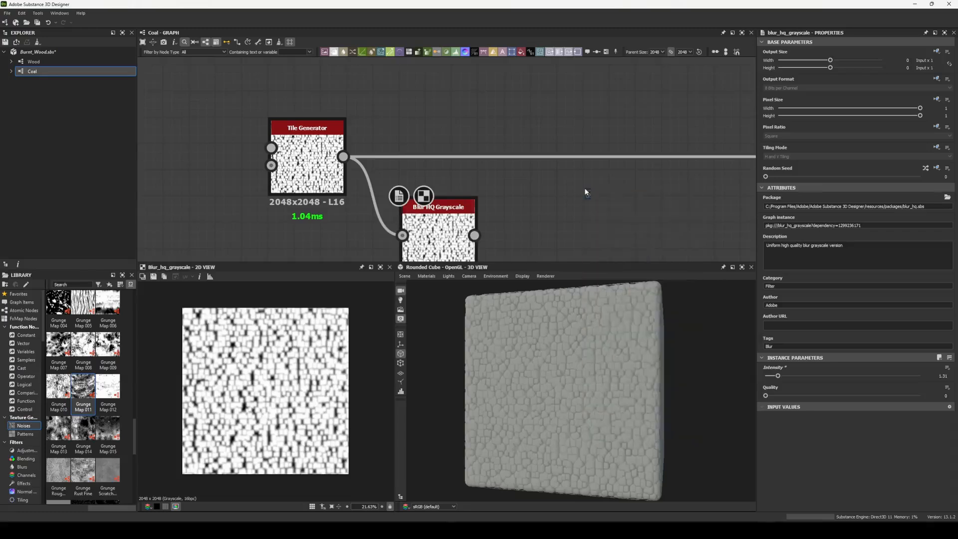
left_click_drag(489, 210, 475, 235)
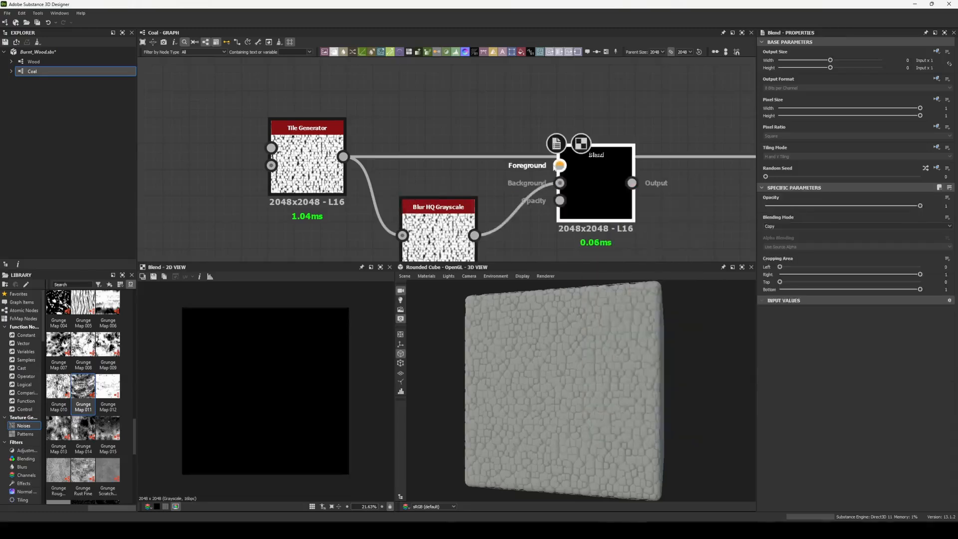
left_click_drag(442, 158, 487, 183)
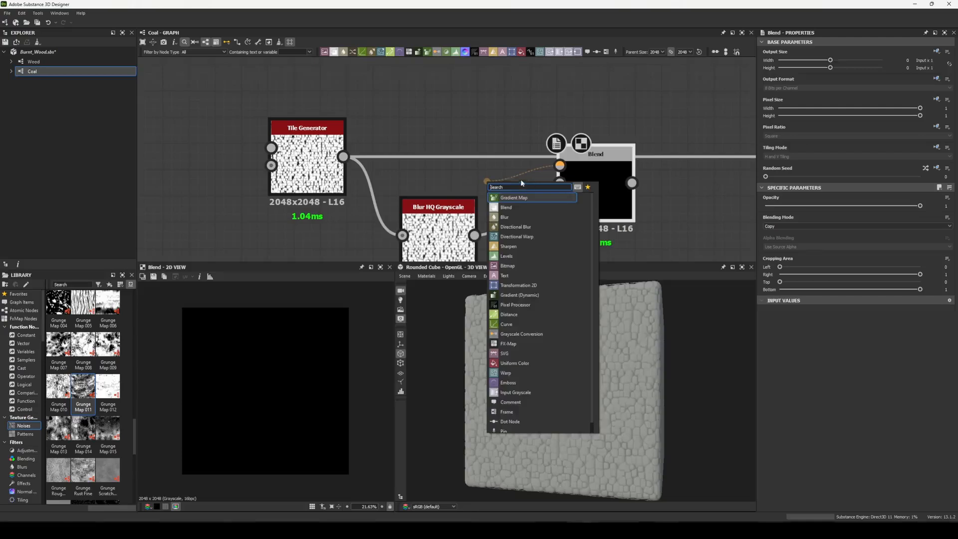
left_click(640, 202)
left_click_drag(344, 156, 623, 162, "shift")
left_click_drag(560, 140, 343, 157)
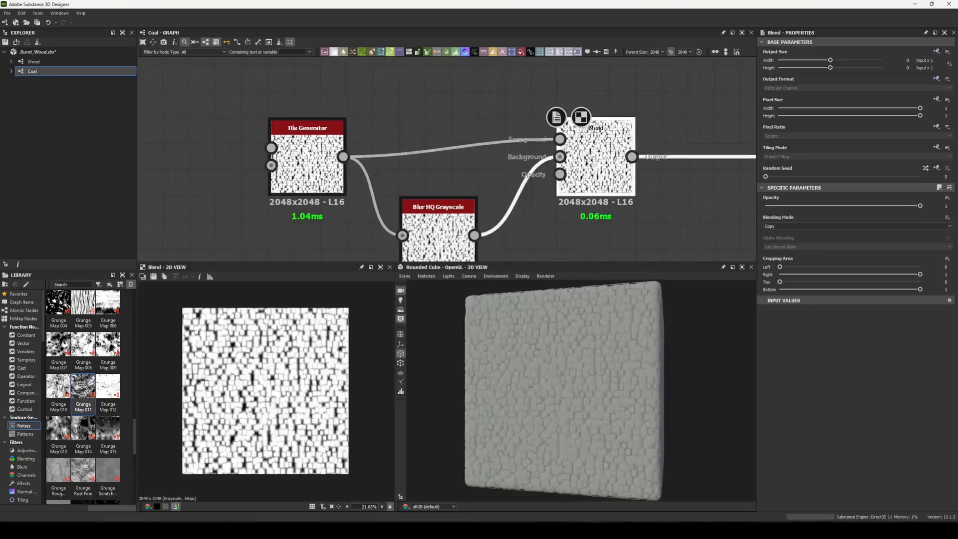
Set the Blend node's Blending Mode to Subtract and inspect the resulting crack lines up close.
left_click(813, 226)
left_click(800, 239)
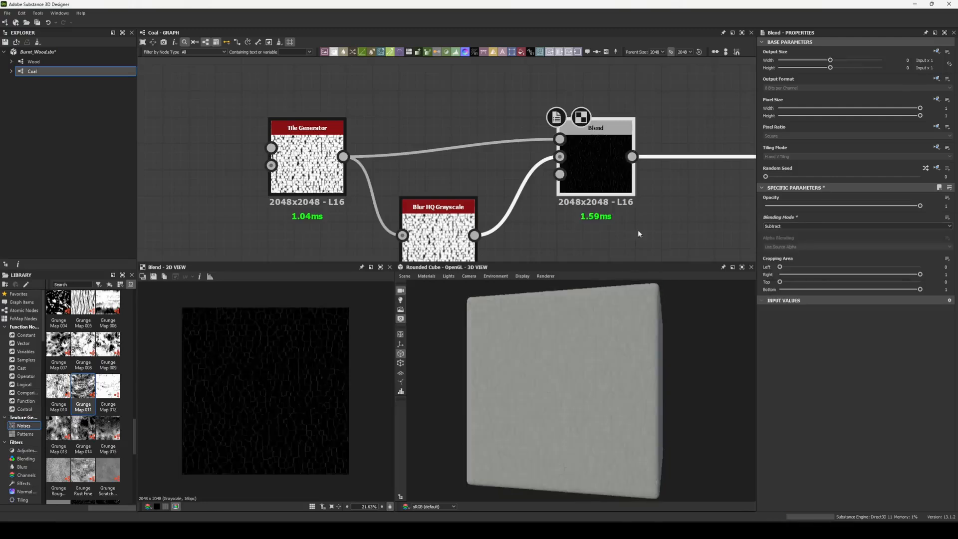
scroll(586, 355, "up", 5)
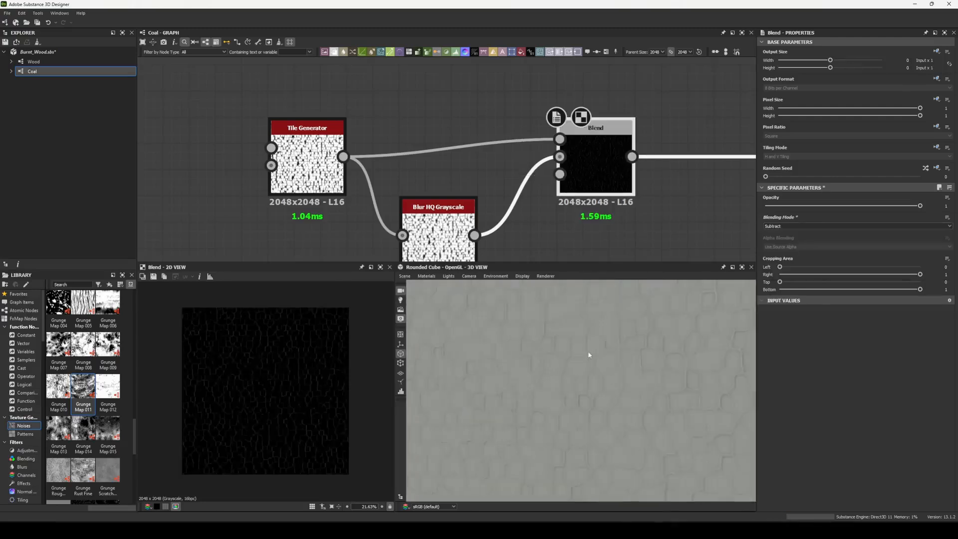
scroll(287, 374, "up", 8)
middle_click_drag(294, 354, 288, 363)
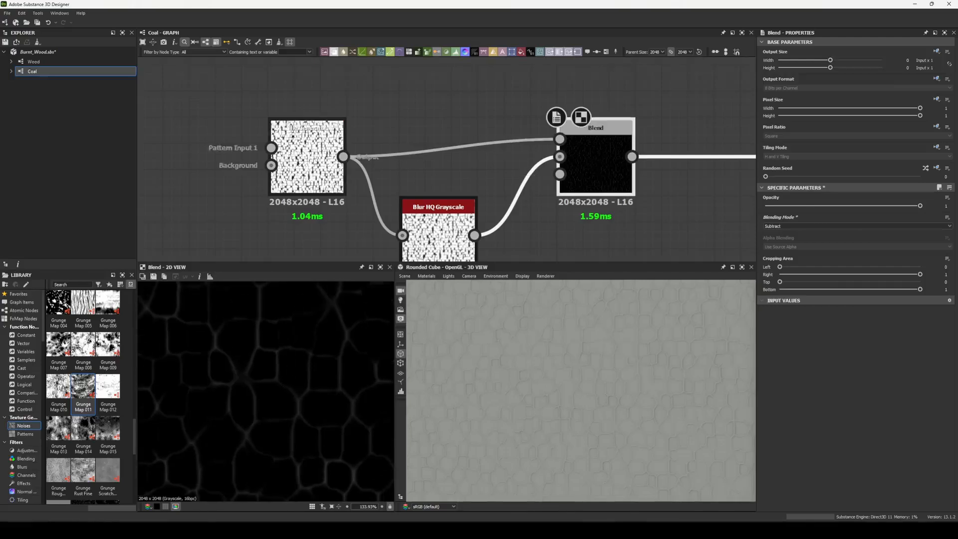
Shift the Blur HQ Grayscale node slightly lower and set its Intensity to 1.28.
middle_click_drag(440, 241, 432, 195)
left_click_drag(431, 195, 431, 221)
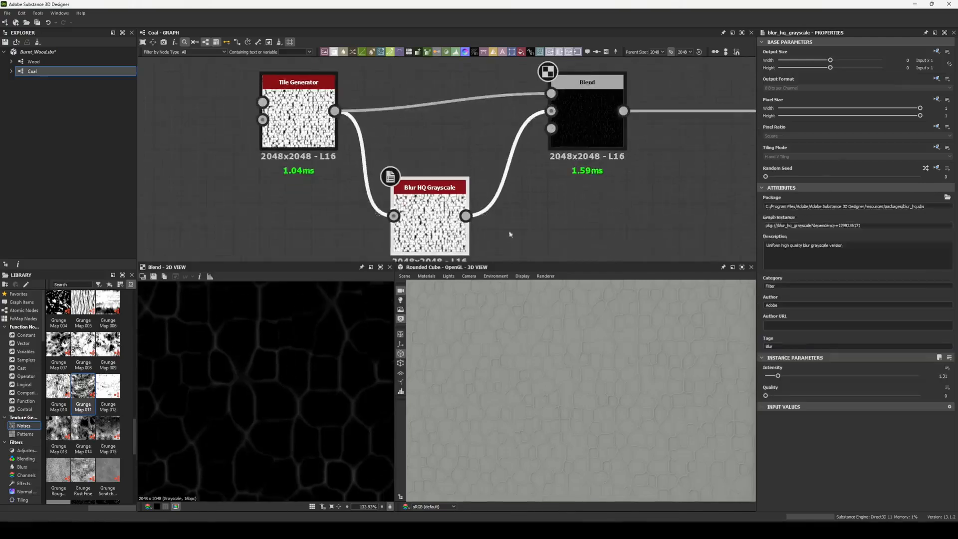
mouse_move(781, 378)
left_mouse_down()
mouse_move(791, 378)
mouse_move(778, 377)
left_mouse_up()
scroll(240, 374, "down", 8)
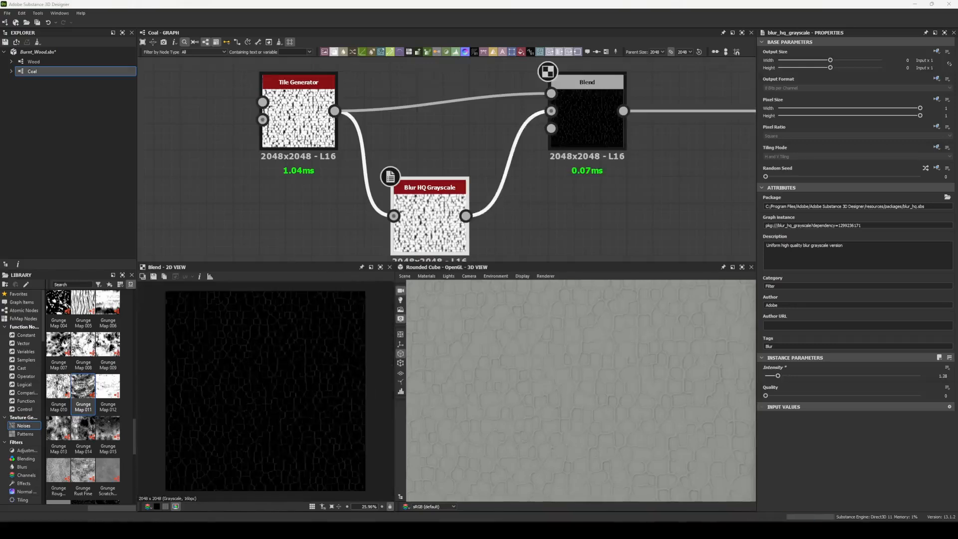
Insert a Levels node after the Blend node and apply auto levels to brighten the cracks.
scroll(631, 154, "down", 3)
middle_click_drag(595, 154, 481, 171)
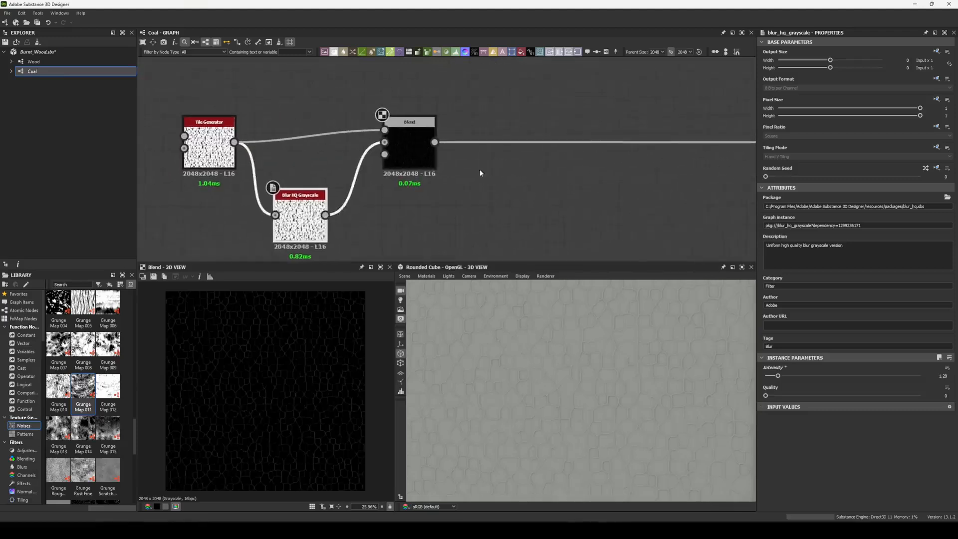
key("space")
type("lev")
key("Return")
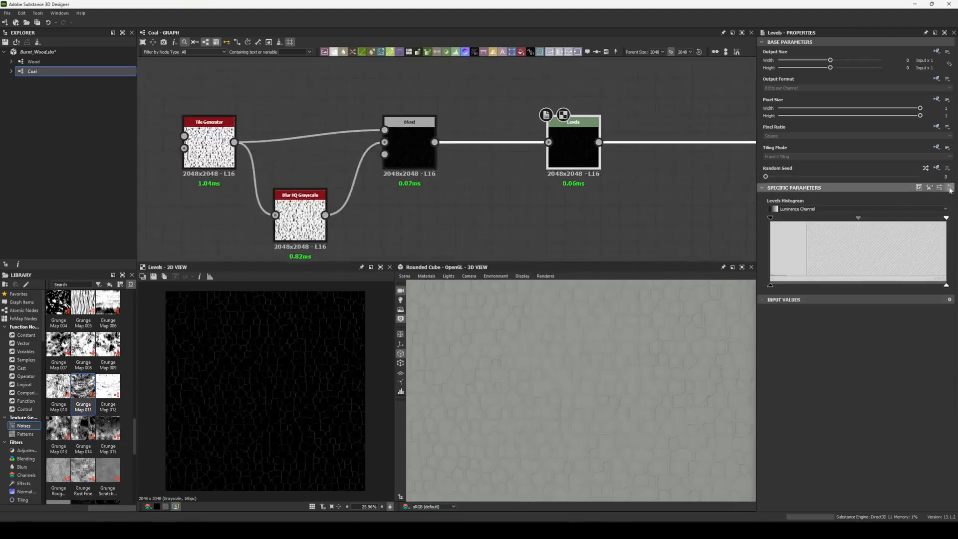
left_click(929, 187)
scroll(325, 370, "up", 5)
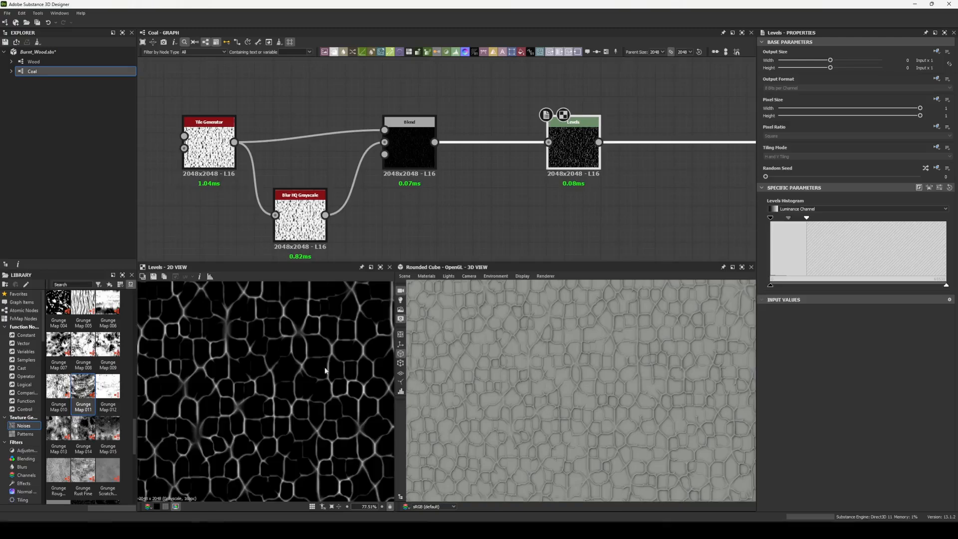
Raise the Levels node's white input point to soften the cracks and check the pattern up close.
left_click_drag(807, 218, 831, 220)
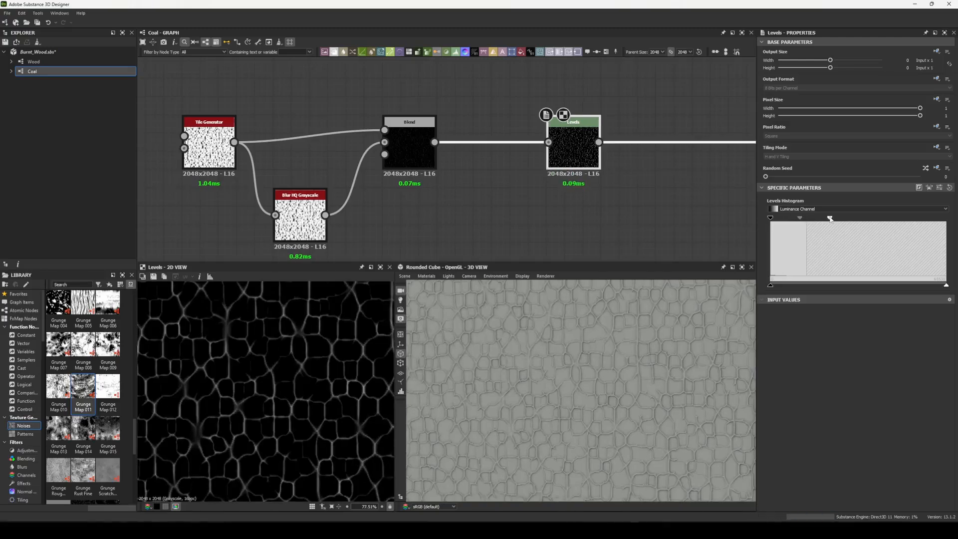
scroll(254, 396, "down", 3)
middle_click_drag(254, 396, 292, 402)
scroll(293, 384, "up", 4)
scroll(264, 364, "up", 5)
scroll(227, 354, "down", 2)
middle_click_drag(236, 358, 197, 377)
Insert a Histogram Scan node after the Levels node and set its Position to 0.74.
middle_click_drag(587, 223, 382, 247)
key("space")
type("hist")
key("Down")
key("Return")
left_click_drag(785, 377, 879, 376)
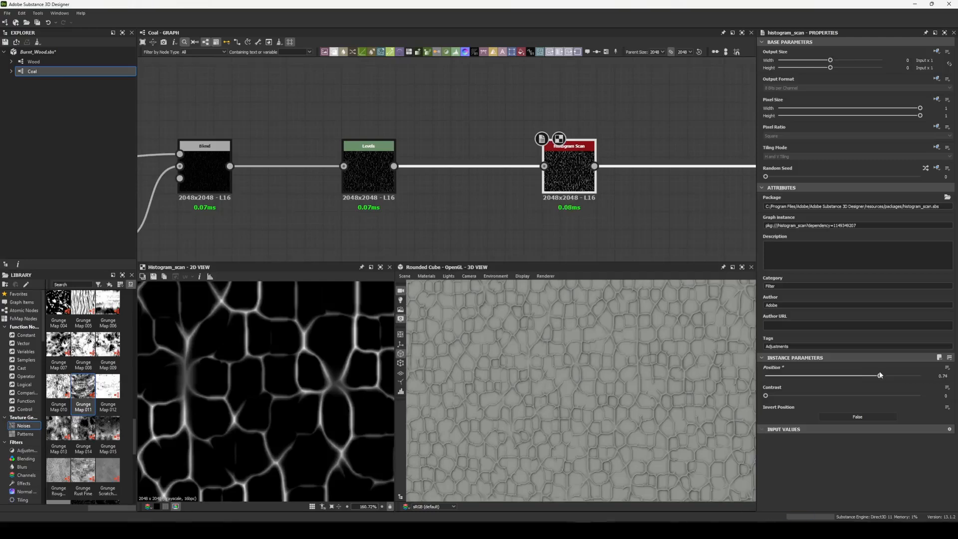
Try raising the Levels node's black input point while viewing the Histogram Scan, and undo the changes.
middle_click_drag(577, 144, 611, 132)
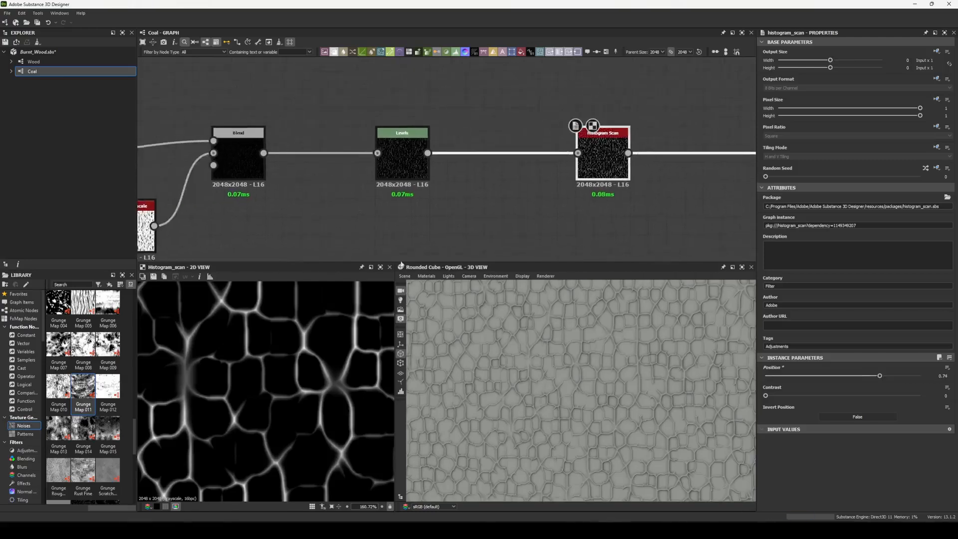
scroll(217, 394, "down", 1)
left_click(402, 165)
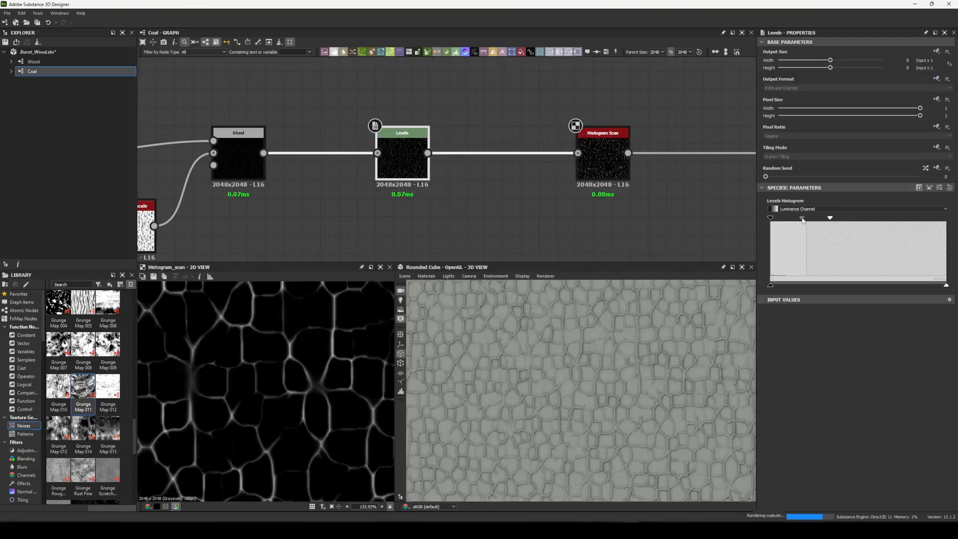
mouse_move(831, 218)
left_mouse_down()
mouse_move(792, 220)
mouse_move(830, 220)
left_mouse_up()
left_click_drag(771, 218, 812, 219)
scroll(250, 389, "down", 1)
scroll(250, 390, "down", 4)
middle_click_drag(250, 389, 273, 408)
key("ctrl+z")
key("ctrl+z")
Move the Levels and Histogram Scan nodes closer to the Blend node to compact the chain.
scroll(544, 200, "down", 5)
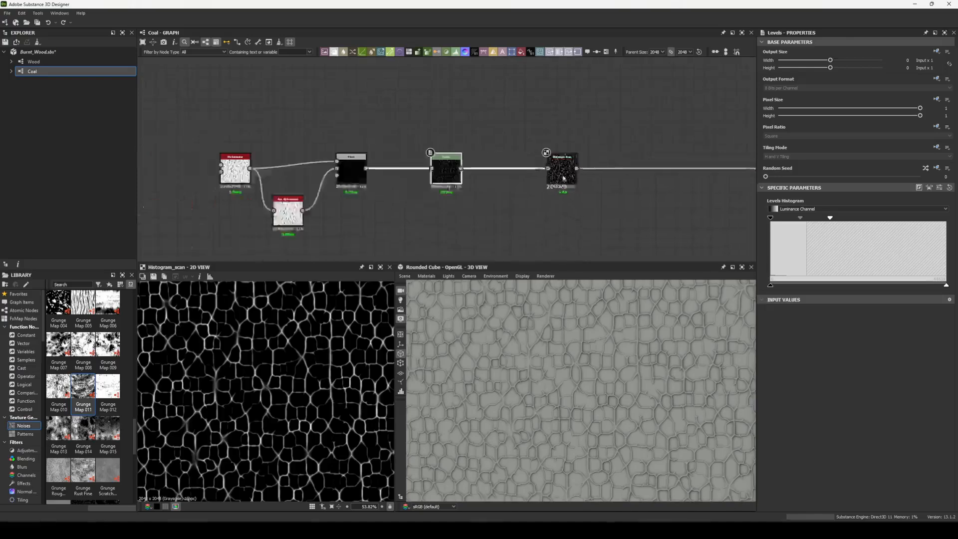
scroll(428, 165, "up", 4)
left_click_drag(449, 164, 383, 164)
left_click_drag(607, 169, 520, 169)
scroll(633, 137, "down", 4)
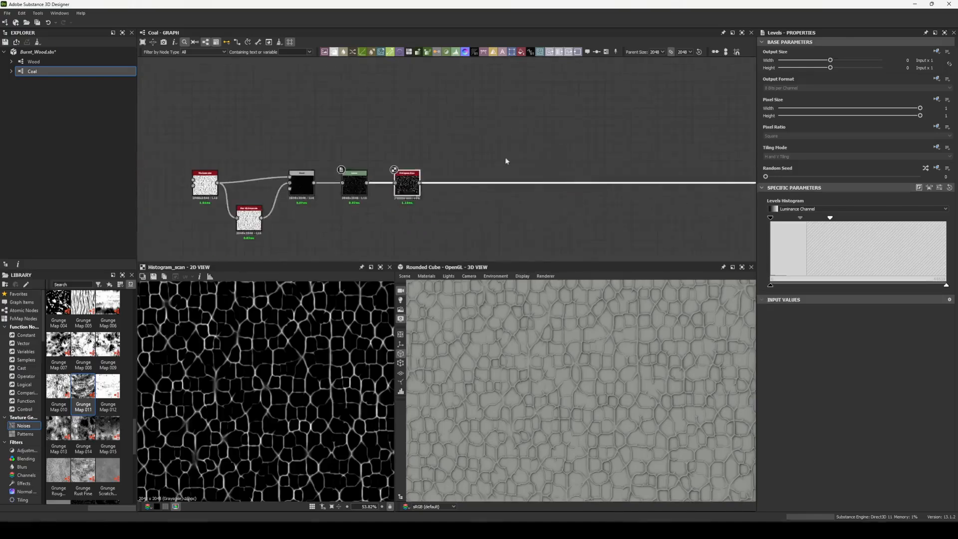
Insert an Invert Grayscale node directly after the Histogram Scan node and check the cracks on the cube.
key("space")
type("inv")
key("Return")
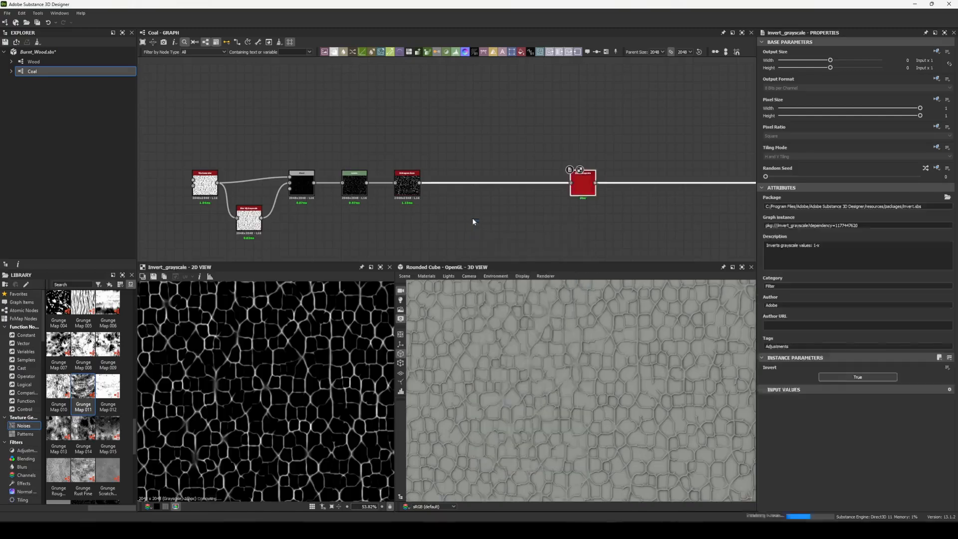
left_click_drag(582, 185, 467, 188)
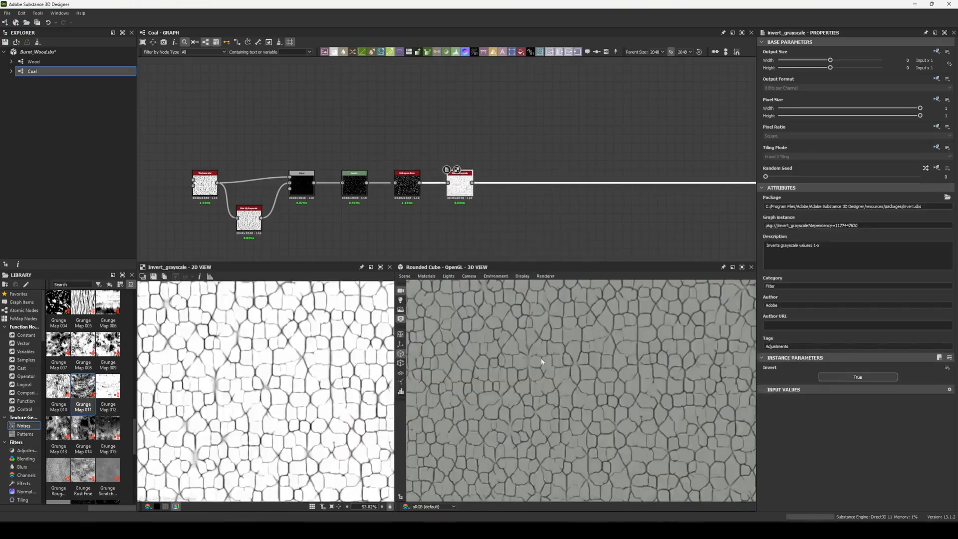
scroll(542, 362, "down", 3)
mouse_move(541, 359)
left_mouse_down()
mouse_move(553, 352)
mouse_move(543, 355)
left_mouse_up()
scroll(588, 210, "down", 4)
middle_click_drag(739, 219, 555, 198)
scroll(554, 198, "up", 1)
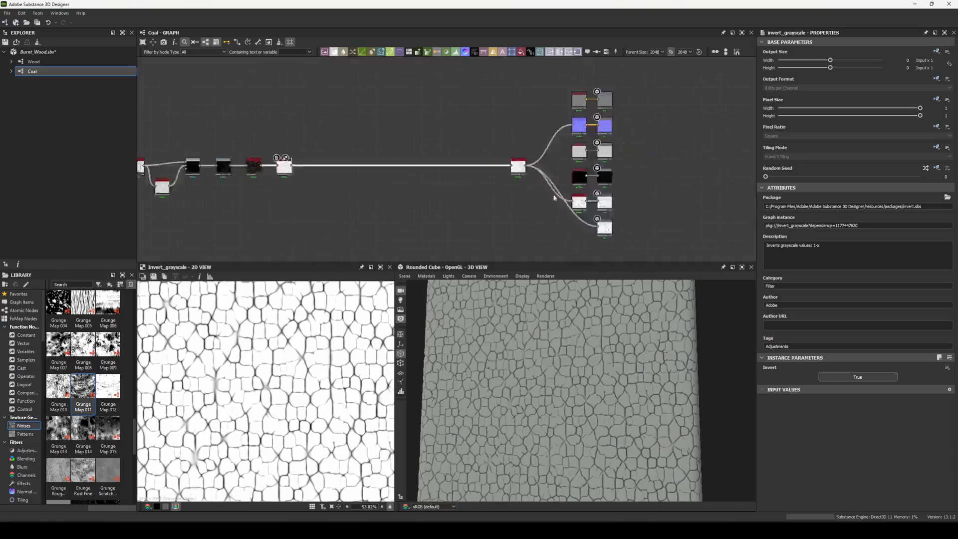
Examine the output connections and the Invert Grayscale node's crack pattern up close, both as a flat texture and on the cube.
scroll(554, 198, "up", 5)
left_click(611, 214)
scroll(246, 394, "up", 3)
scroll(246, 394, "down", 3)
scroll(342, 188, "down", 3)
middle_click_drag(339, 181, 832, 211)
scroll(469, 178, "up", 3)
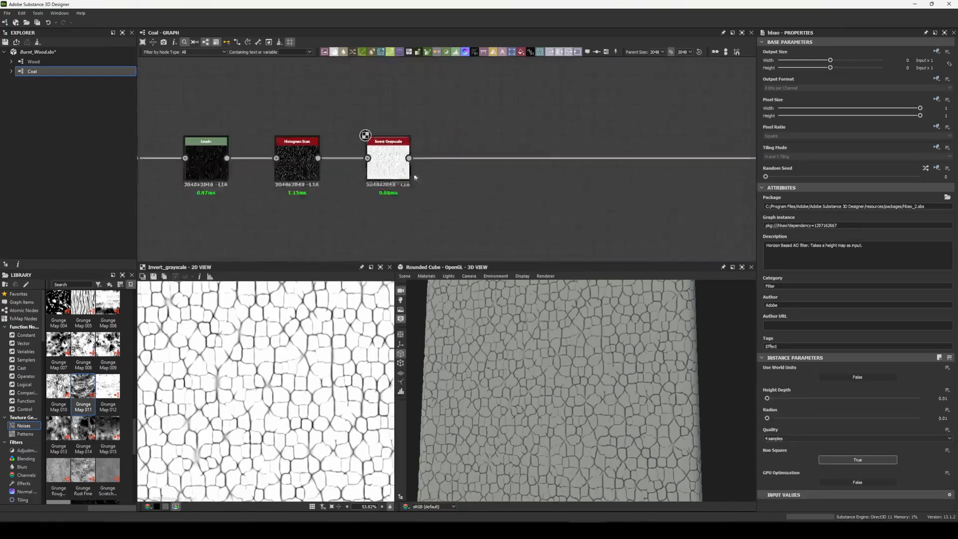
left_click(401, 172)
middle_click_drag(401, 193, 453, 184)
scroll(524, 355, "down", 4)
left_click_drag(524, 355, 575, 370)
scroll(553, 357, "up", 6)
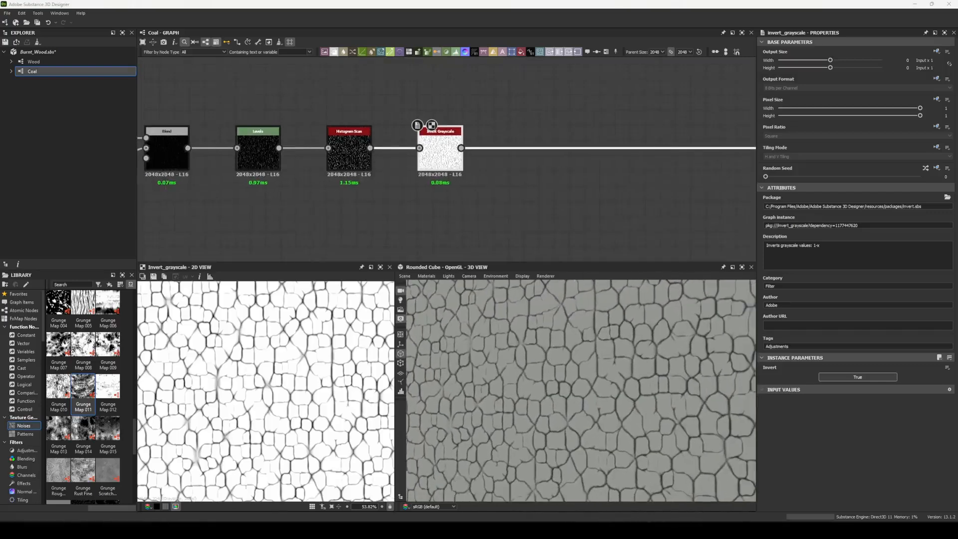
middle_click_drag(581, 152, 649, 140)
scroll(317, 407, "up", 5)
scroll(316, 407, "down", 2)
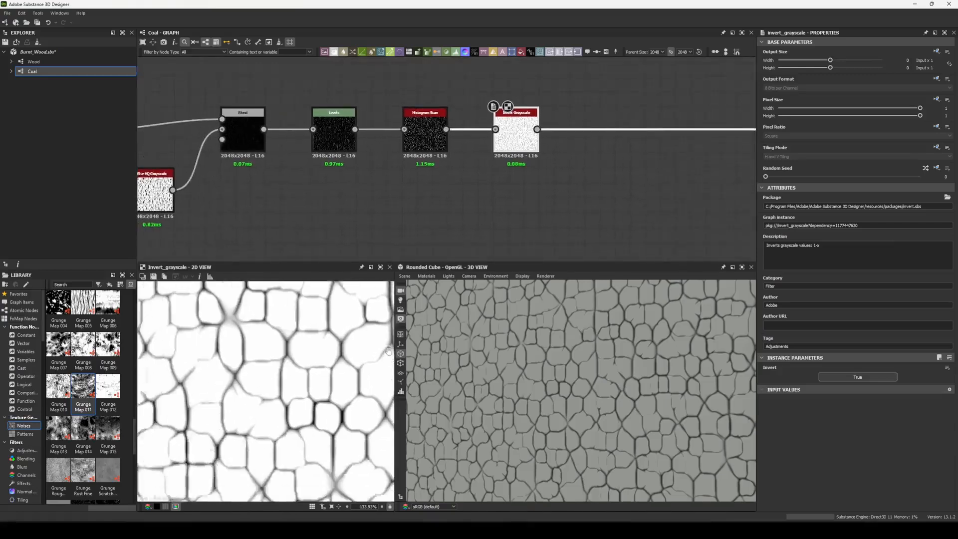
scroll(316, 373, "up", 5)
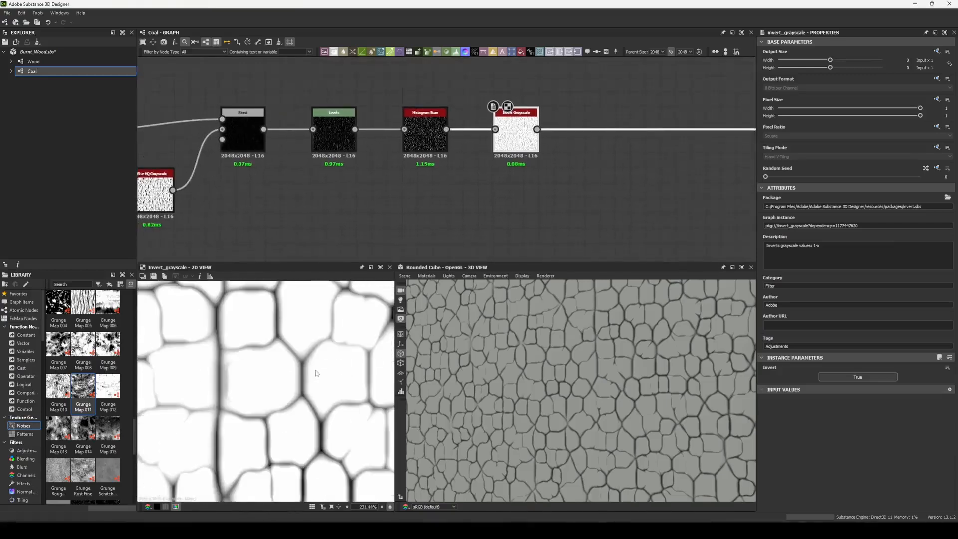
middle_click_drag(269, 425, 291, 375)
middle_click_drag(330, 327, 286, 345)
scroll(264, 356, "down", 8)
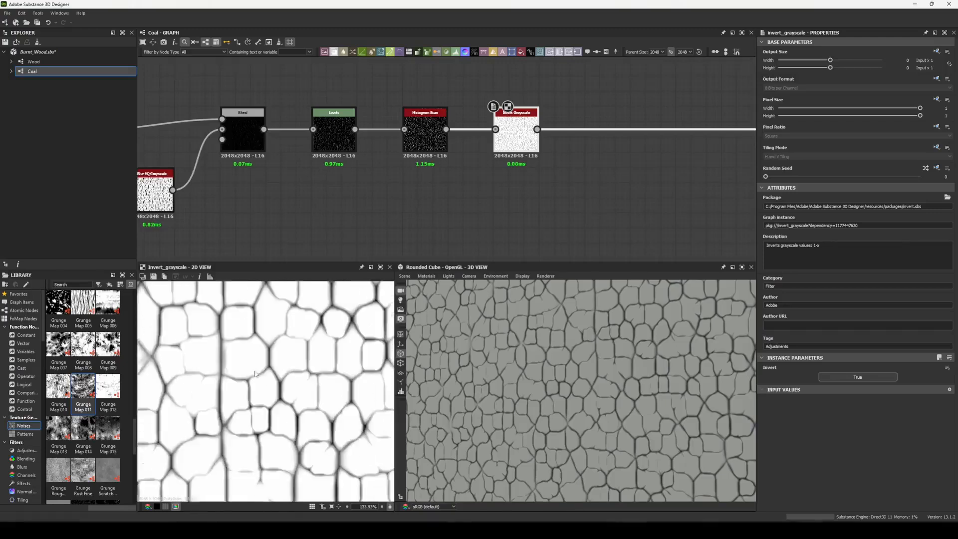
Insert a Multi Directional Warp Grayscale node directly after the Invert Grayscale node.
middle_click_drag(567, 194, 438, 212)
left_click(522, 199)
left_click(525, 148)
key("space")
type("multi")
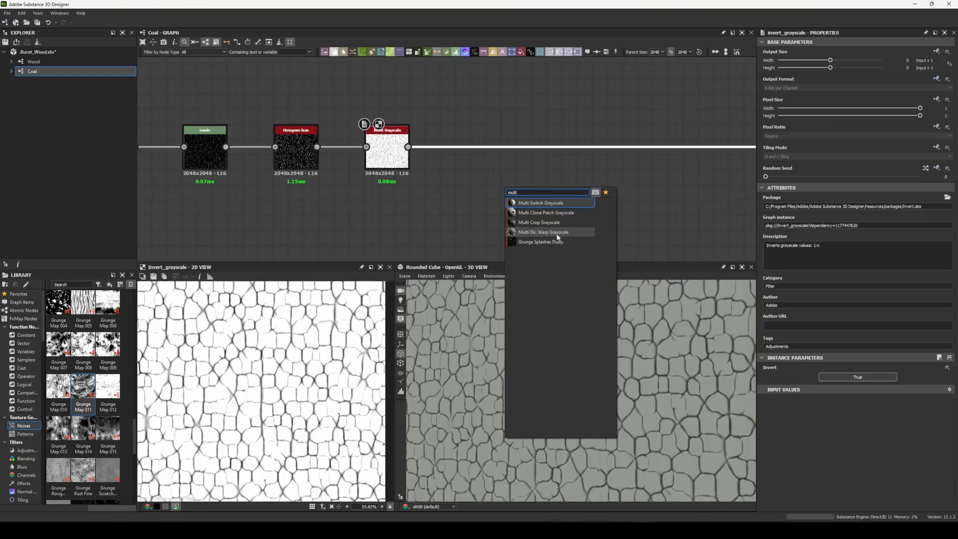
left_click(557, 233)
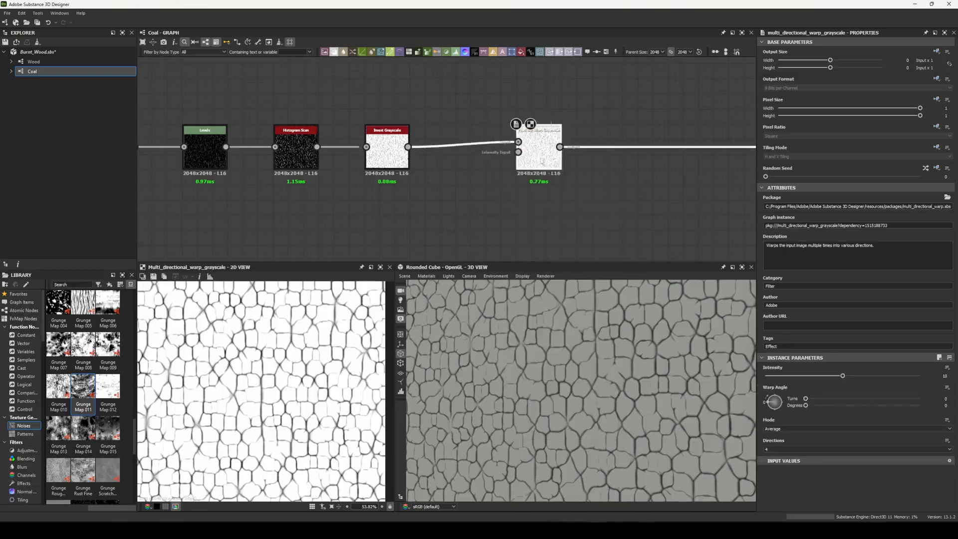
Add an Anisotropic Noise node below the Invert Grayscale node and set its Y Amount to 103.
left_click(437, 211)
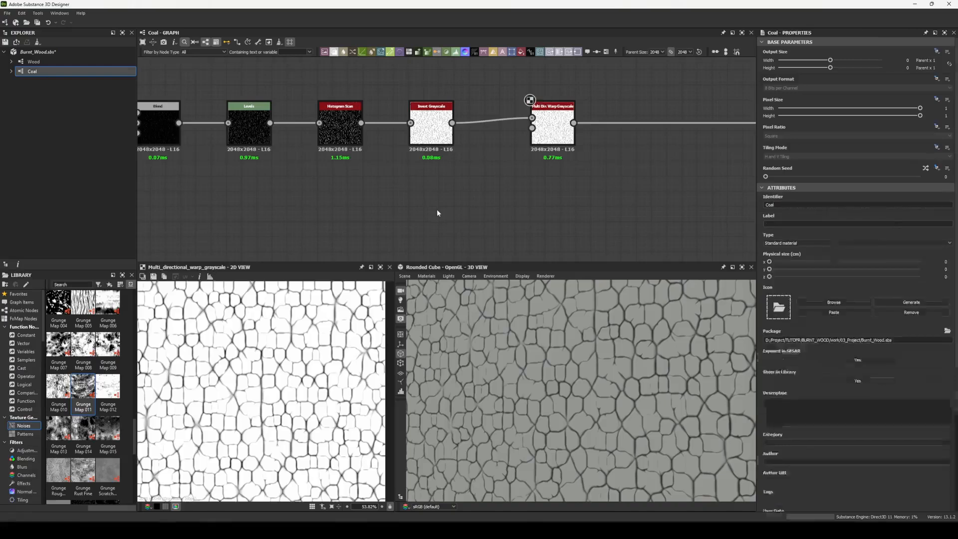
key("space")
type("anis")
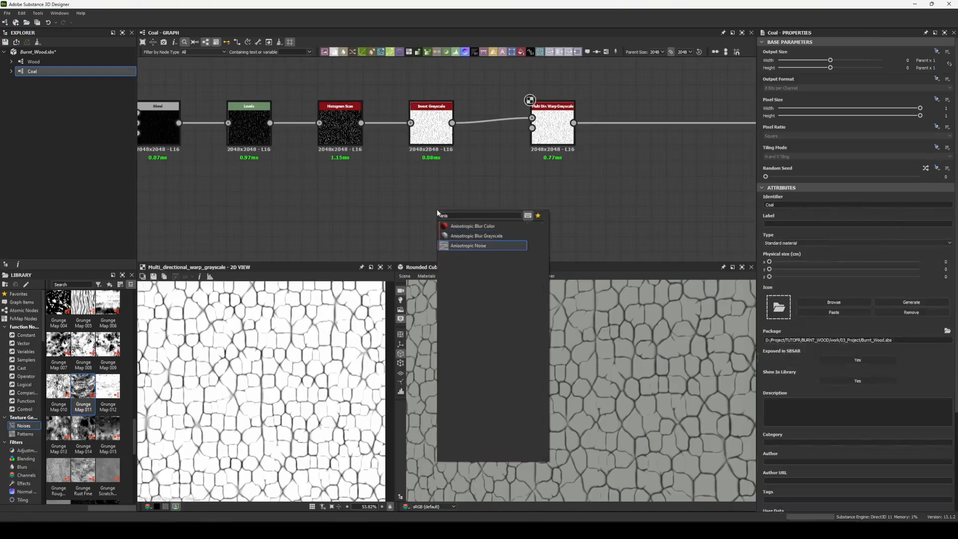
left_click(464, 246)
left_click_drag(440, 221, 440, 205)
left_click_drag(843, 395, 797, 395)
scroll(287, 359, "down", 3)
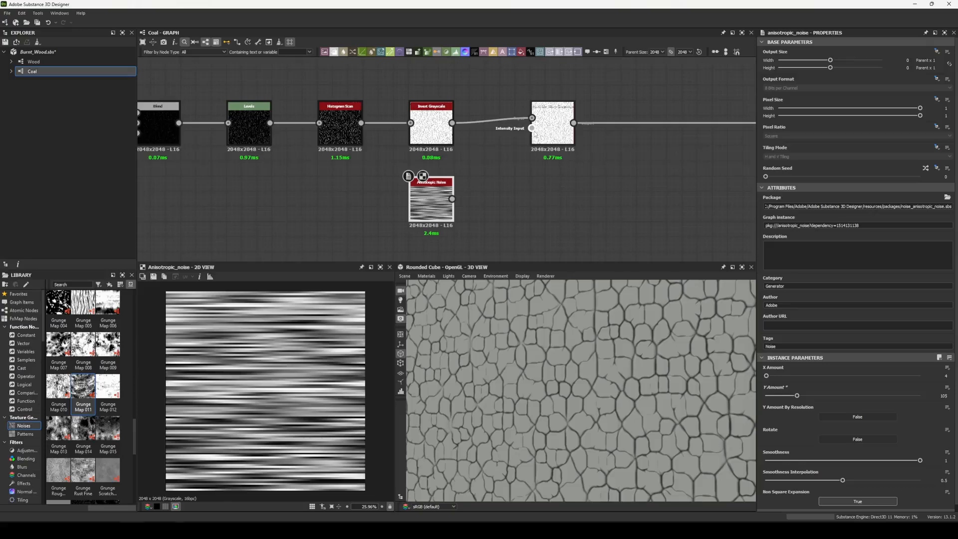
Connect the Anisotropic Noise to the warp node's Intensity Input and set the noise's Smoothness Interpolation to 1.
left_click_drag(514, 205, 513, 203)
left_click_drag(452, 199, 531, 128)
left_click_drag(830, 480, 921, 480)
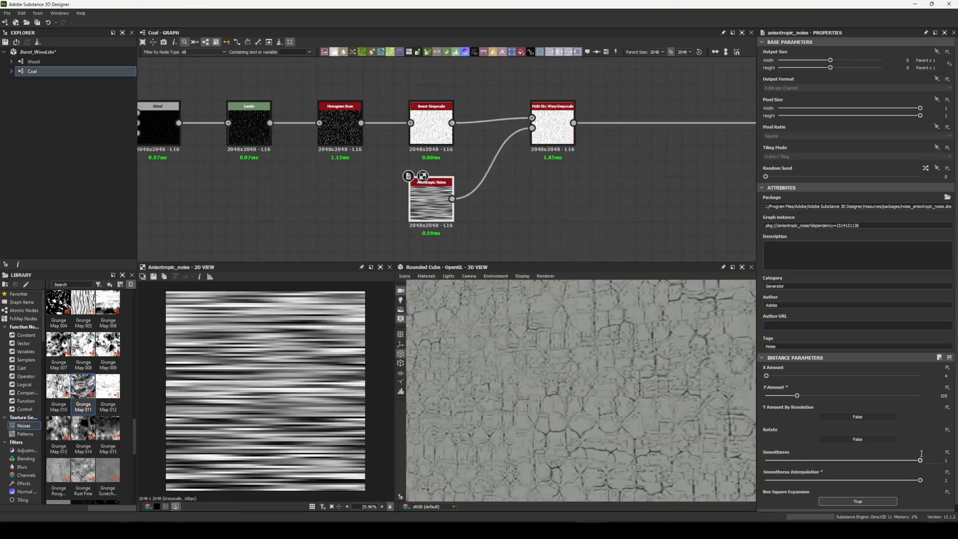
Set the Multi Directional Warp node's Directions to 1 and inspect the warped cracks.
double_click(553, 125)
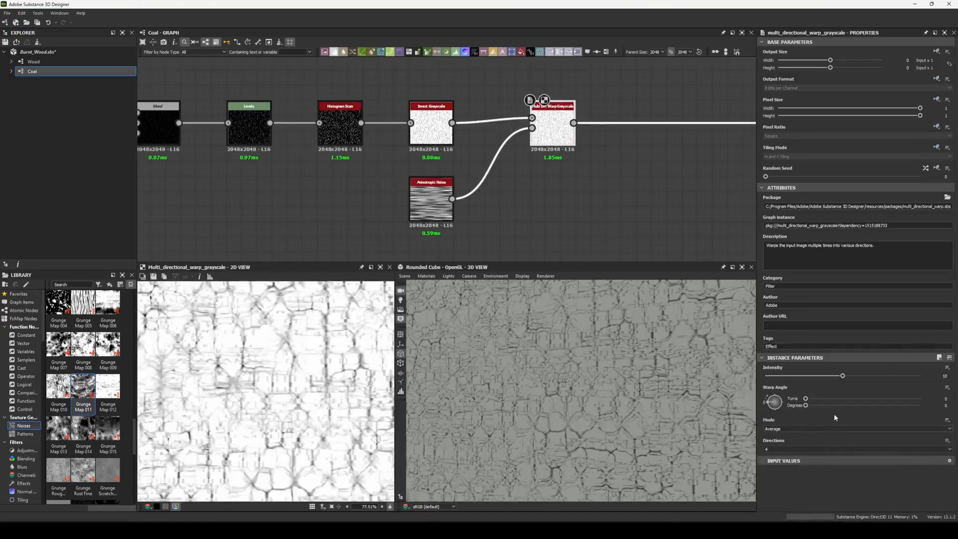
left_click(789, 451)
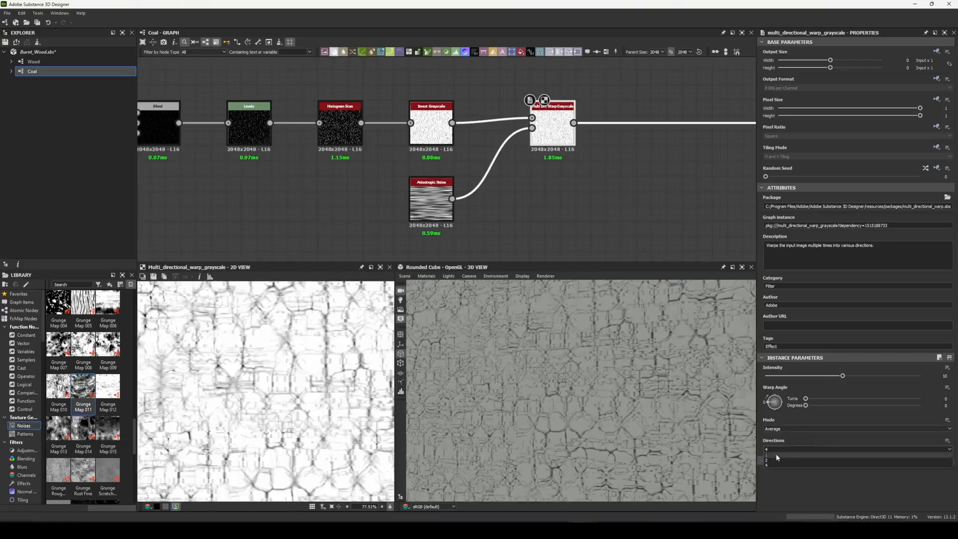
left_click(774, 456)
scroll(302, 377, "up", 5)
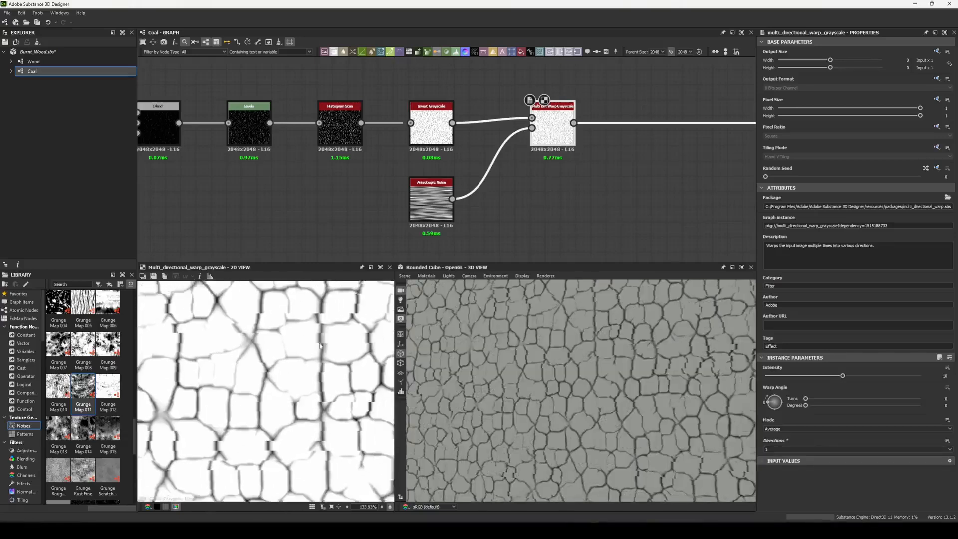
Insert a Blur HQ Grayscale node between the Anisotropic Noise and the Multi Directional Warp node's Intensity Input.
left_click_drag(431, 199, 341, 214)
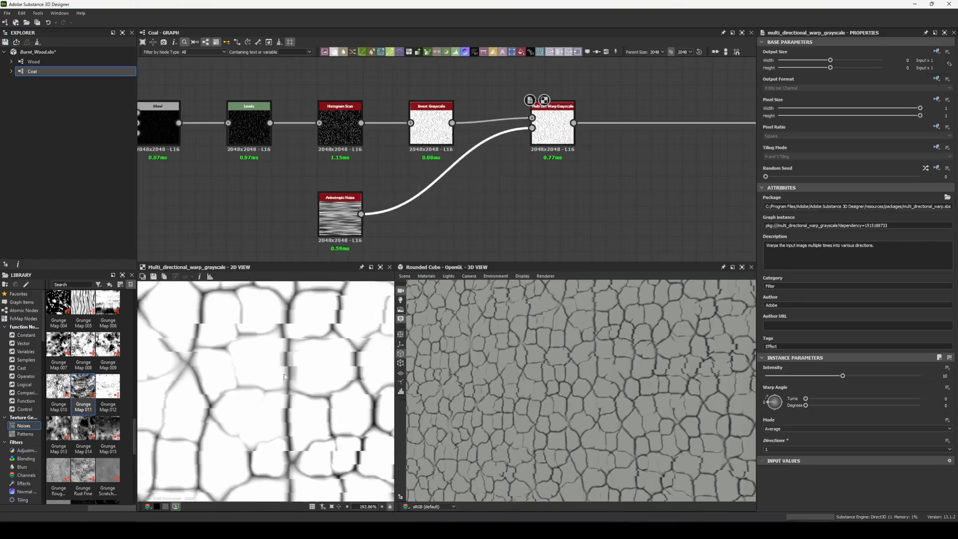
key("space")
type("blur")
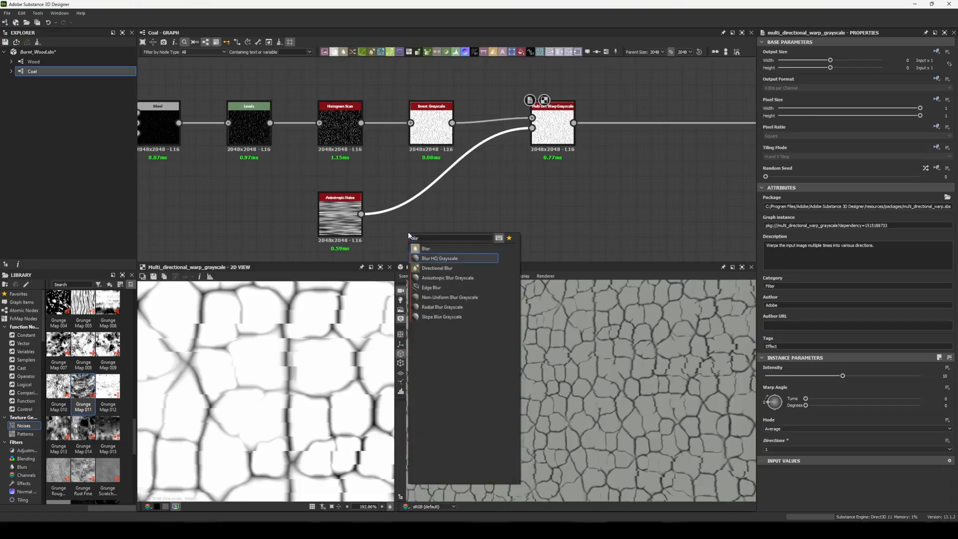
key("Return")
left_click_drag(439, 172, 429, 220)
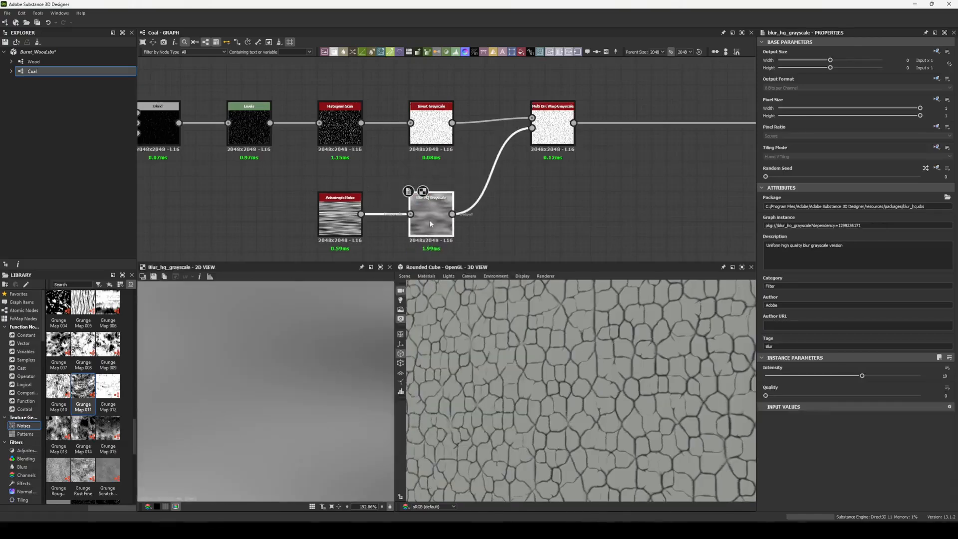
Set the Blur HQ Grayscale node's Intensity to 0.46 while viewing the Multi Directional Warp result.
double_click(552, 125)
left_click(432, 218)
left_click_drag(861, 375, 770, 376)
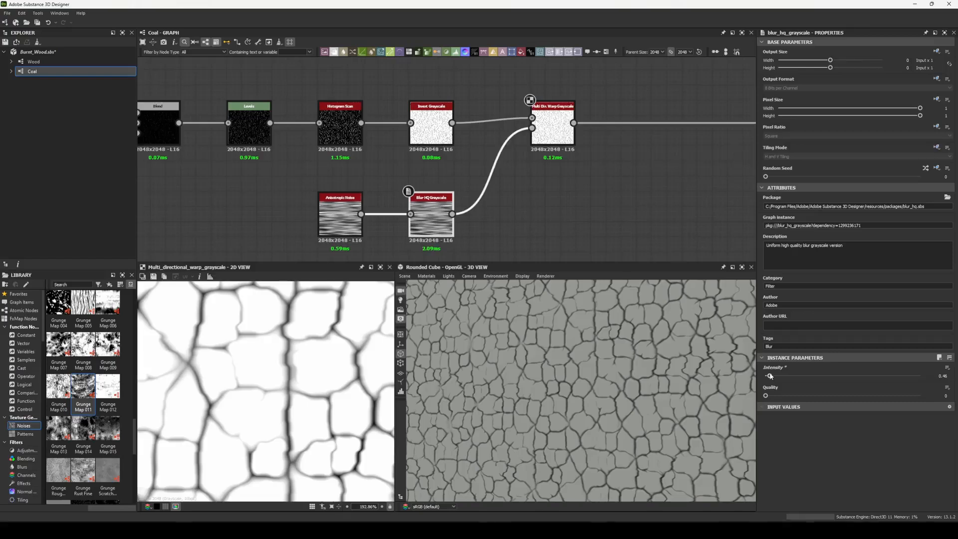
Set the Anisotropic Noise's Y Amount to 100 and check the warped crack pattern up close and as a whole.
left_click(340, 228)
left_click_drag(797, 395, 796, 397)
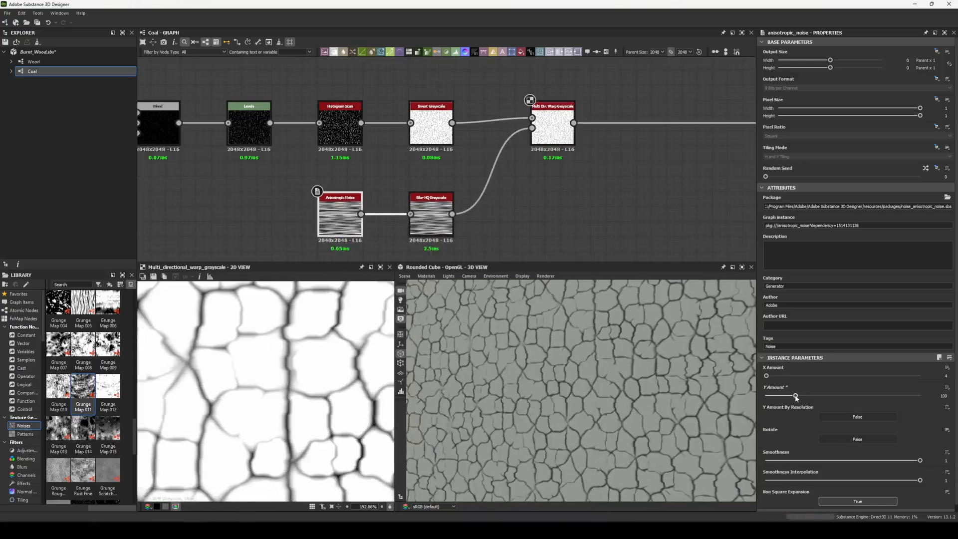
scroll(194, 414, "down", 3)
scroll(198, 450, "up", 5)
scroll(198, 450, "down", 8)
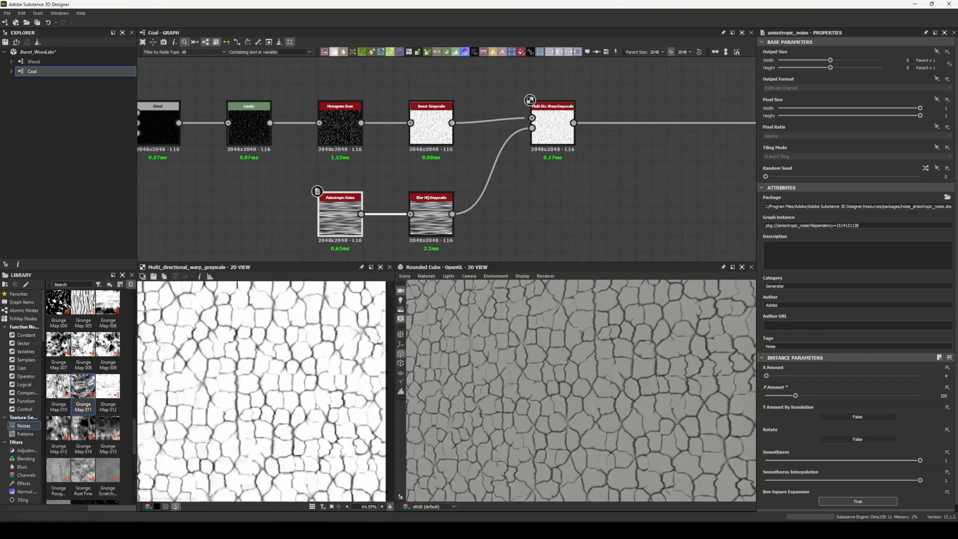
scroll(332, 411, "down", 2)
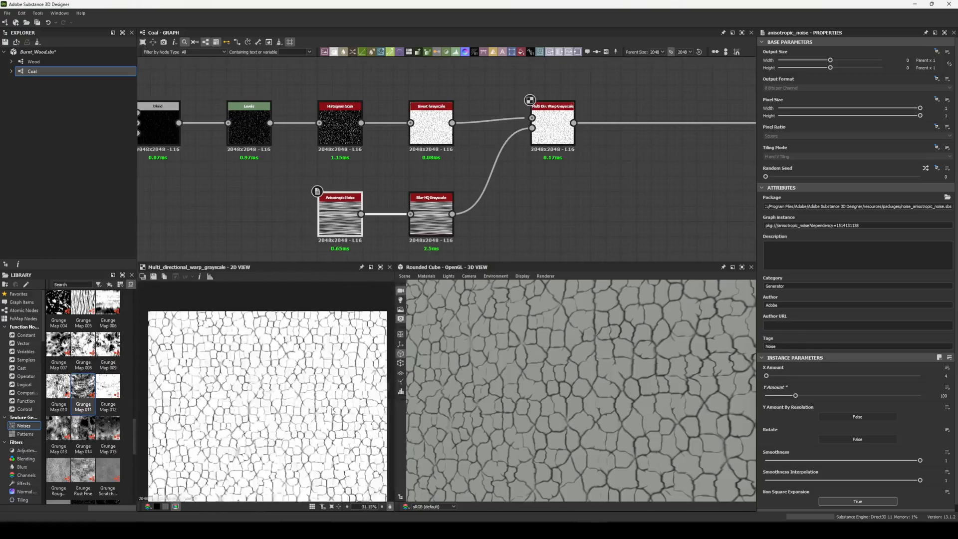
scroll(315, 408, "up", 6)
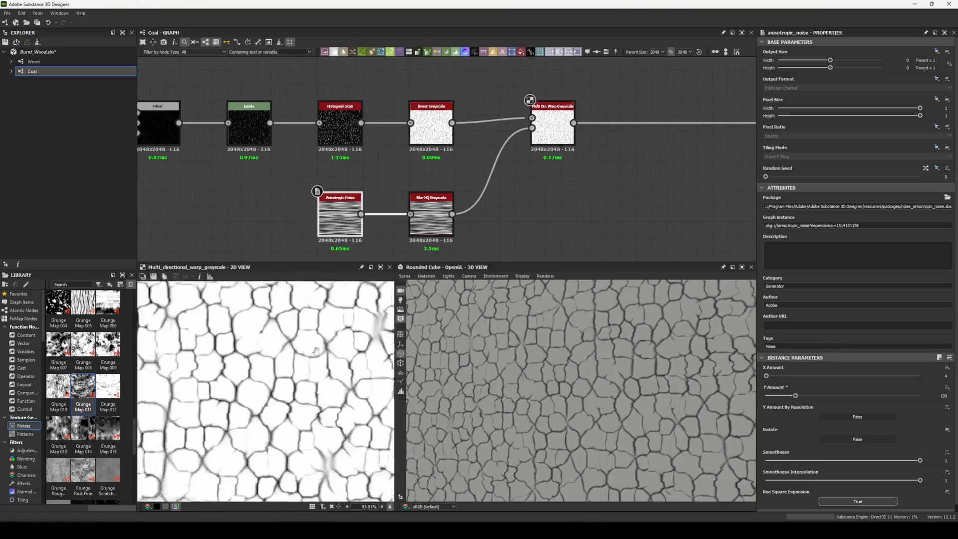
scroll(348, 315, "down", 7)
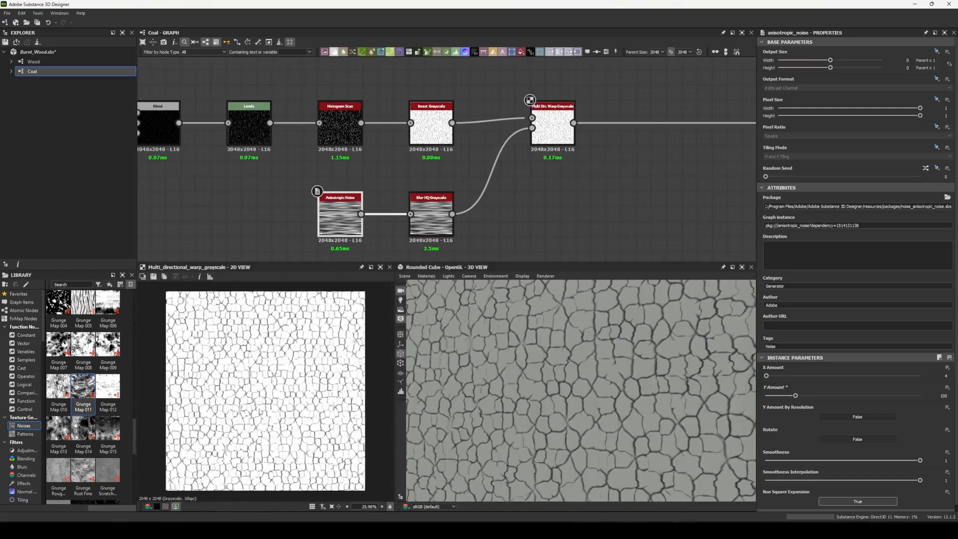
Enclose all the crack-generating nodes, up to the Multi Directional Warp node, in a frame titled Pattern.
scroll(507, 175, "down", 3)
scroll(508, 176, "down", 1)
middle_click_drag(515, 175, 504, 194)
scroll(587, 193, "down", 2)
left_click_drag(541, 117, 504, 127)
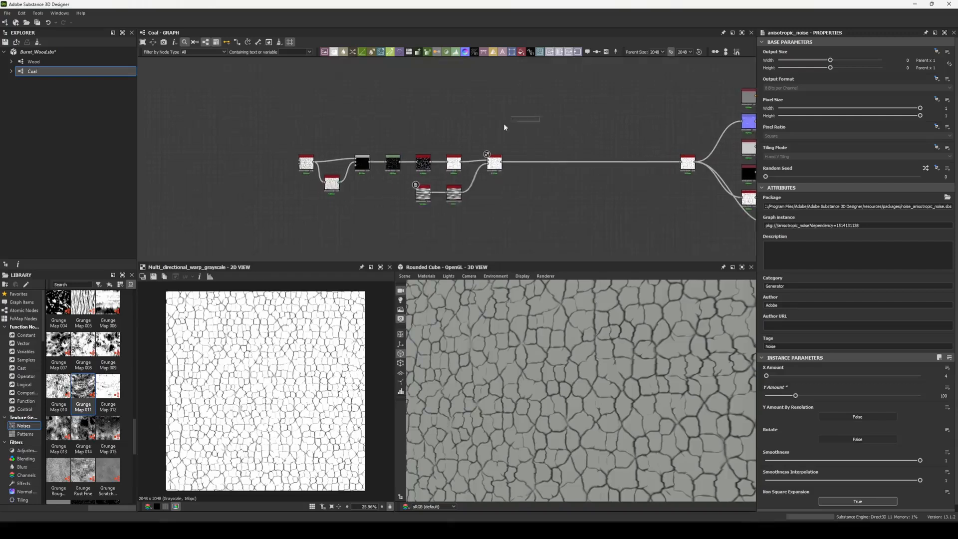
key("space")
type("fra")
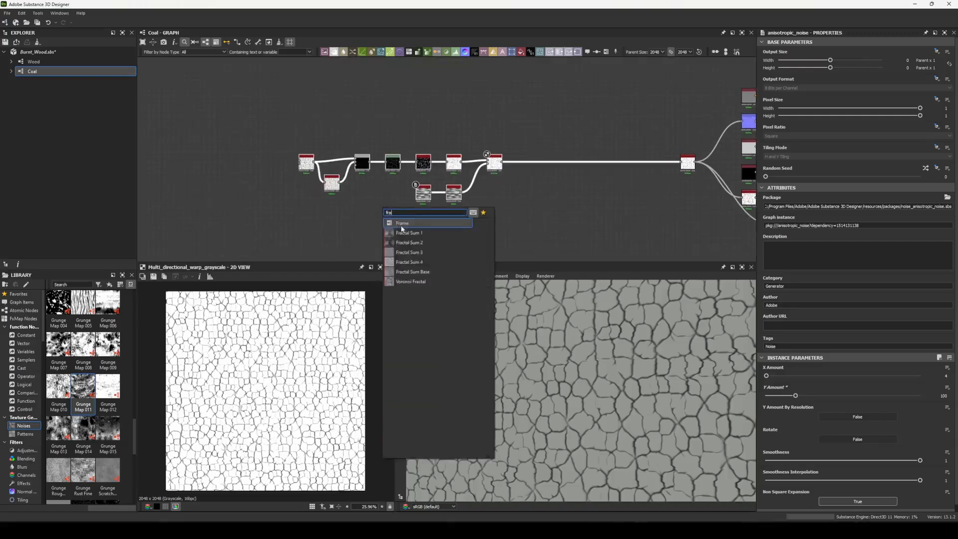
left_click(402, 224)
type("f")
type("Pattern")
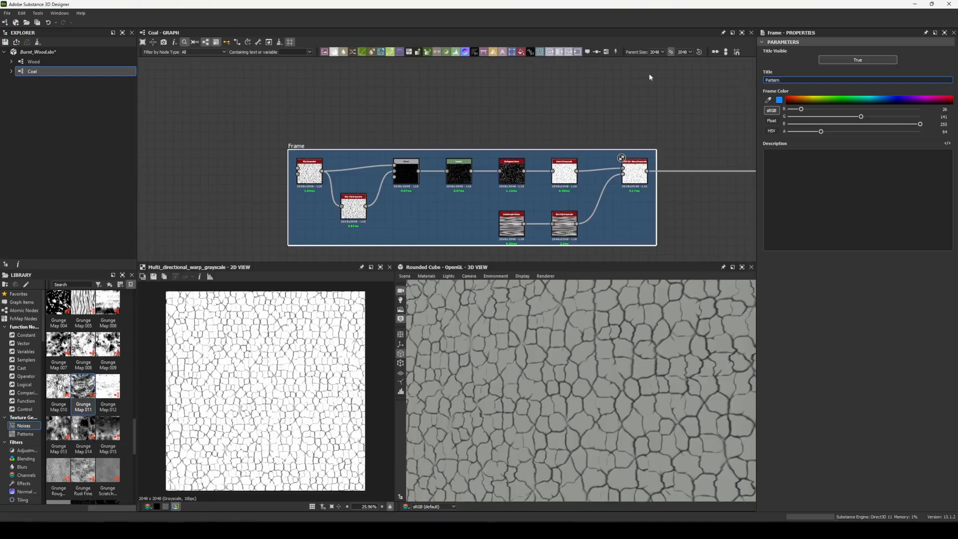
left_click(650, 77)
Move the Pattern frame farther away from the material output nodes to free up space in the chain.
scroll(584, 113, "down", 4)
middle_click_drag(556, 119, 421, 146)
left_click_drag(386, 156, 274, 158)
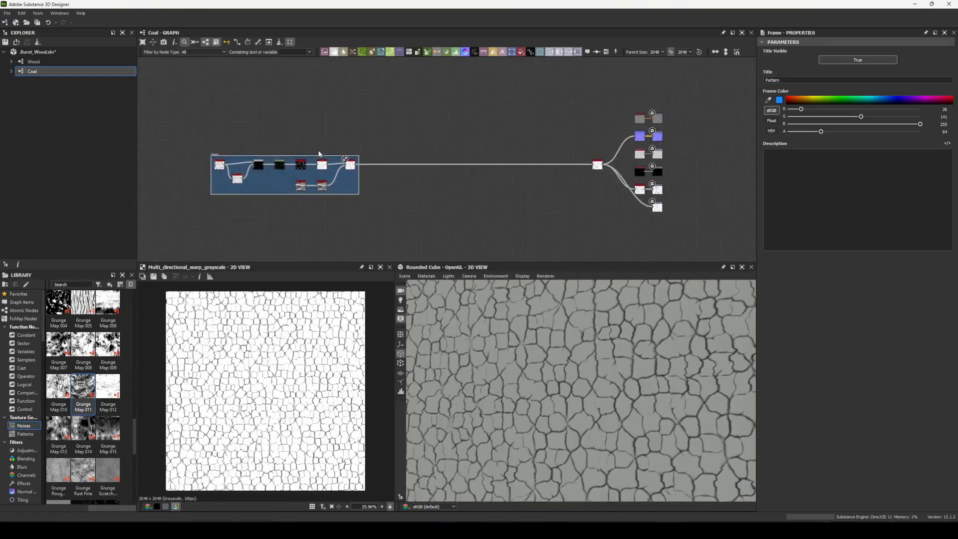